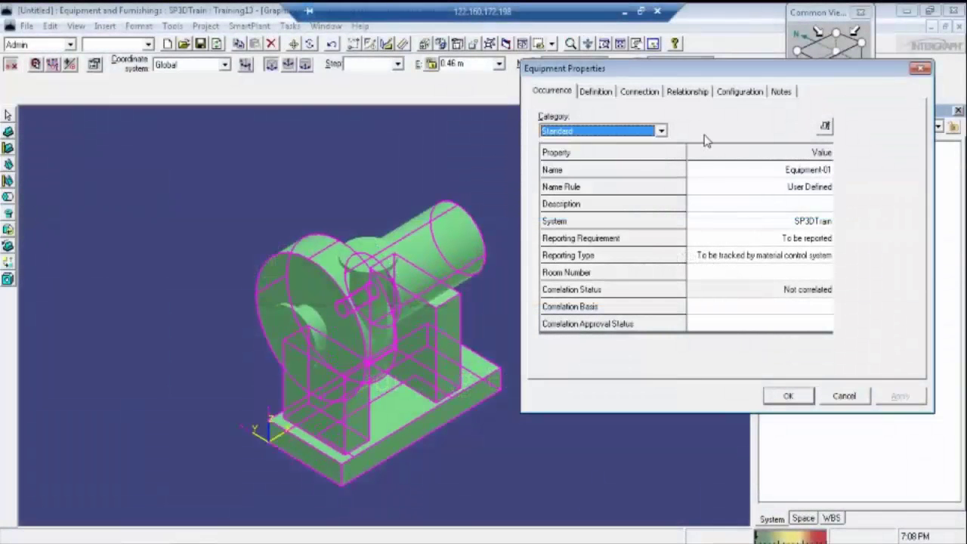
Display the pump's dimensional legend and review its Equipment Support and Equipment Dimension properties.
left_click(825, 126)
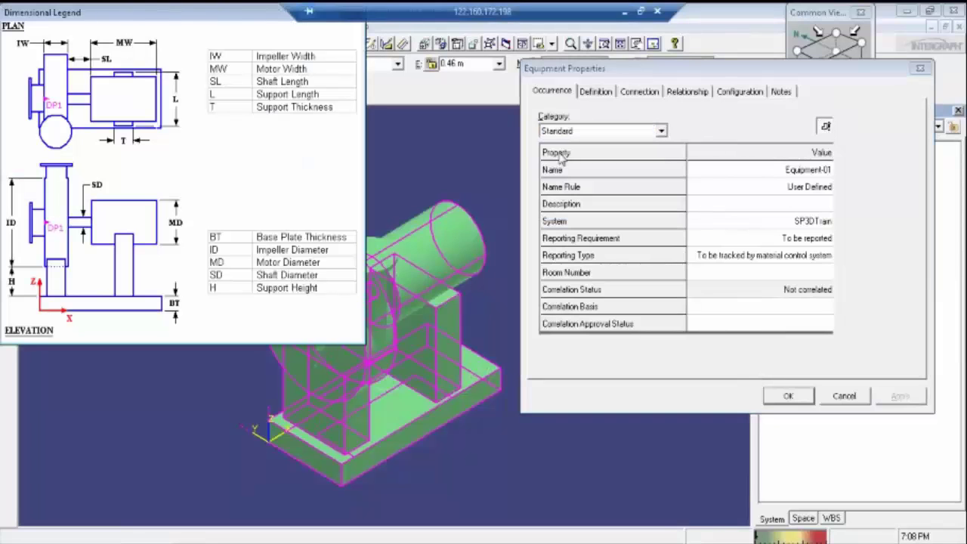
left_click_drag(224, 14, 220, 14)
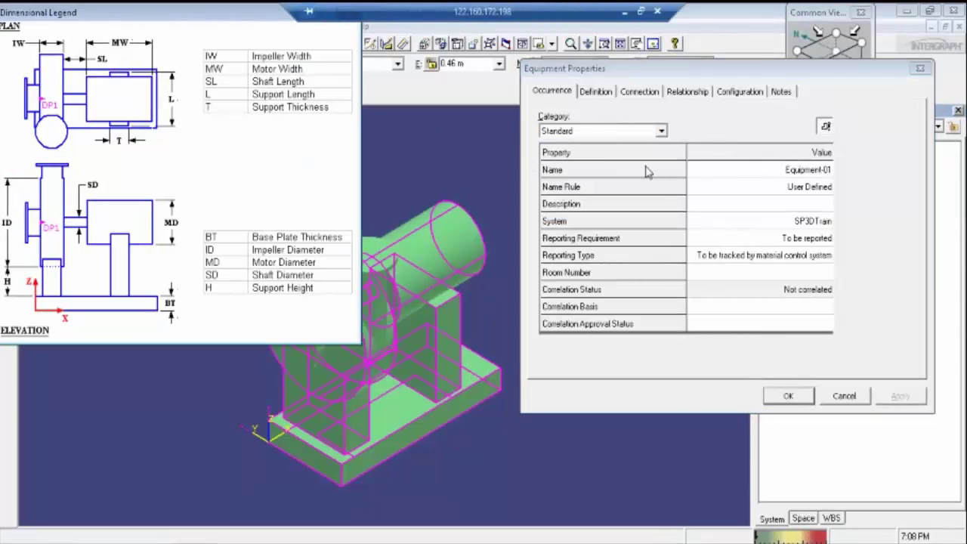
left_click(616, 134)
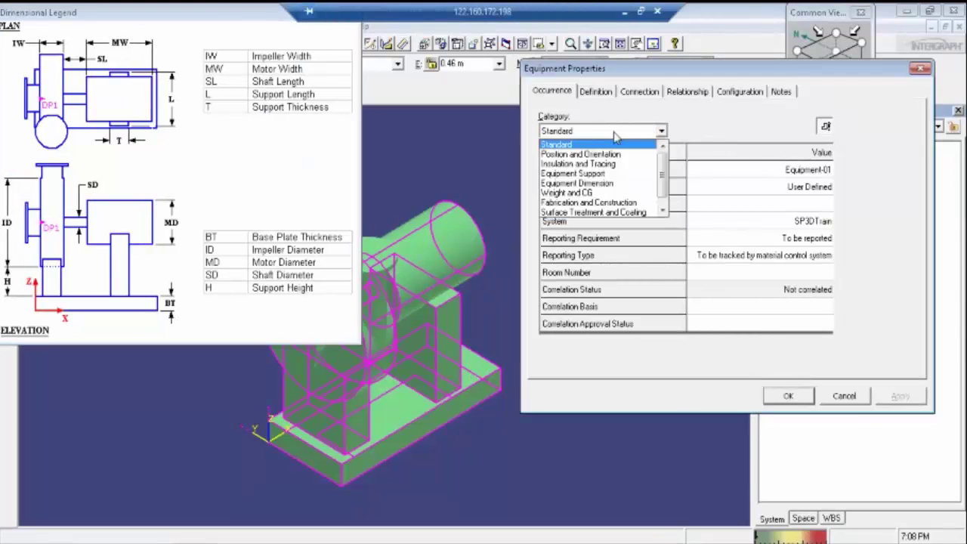
left_click(608, 183)
left_click(607, 188)
left_click(606, 133)
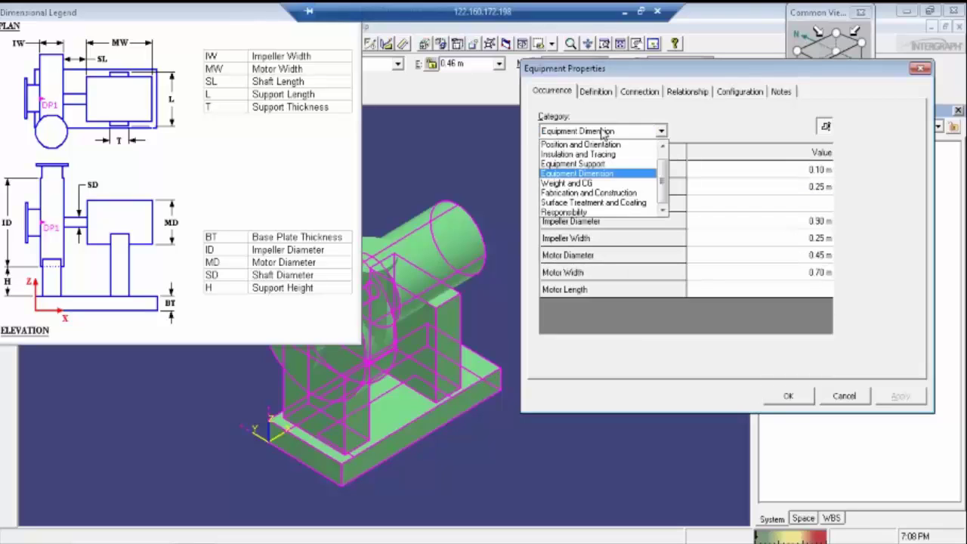
left_click(594, 168)
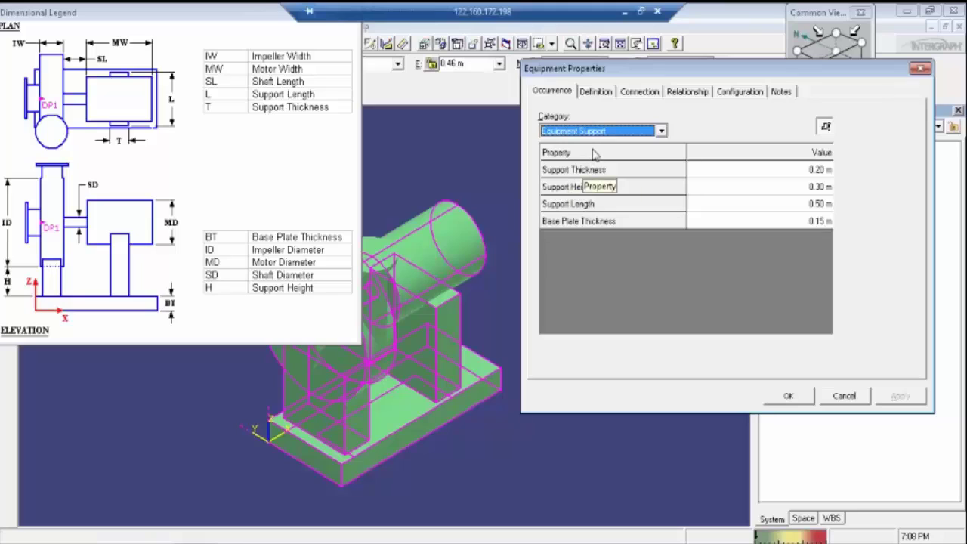
left_click(603, 133)
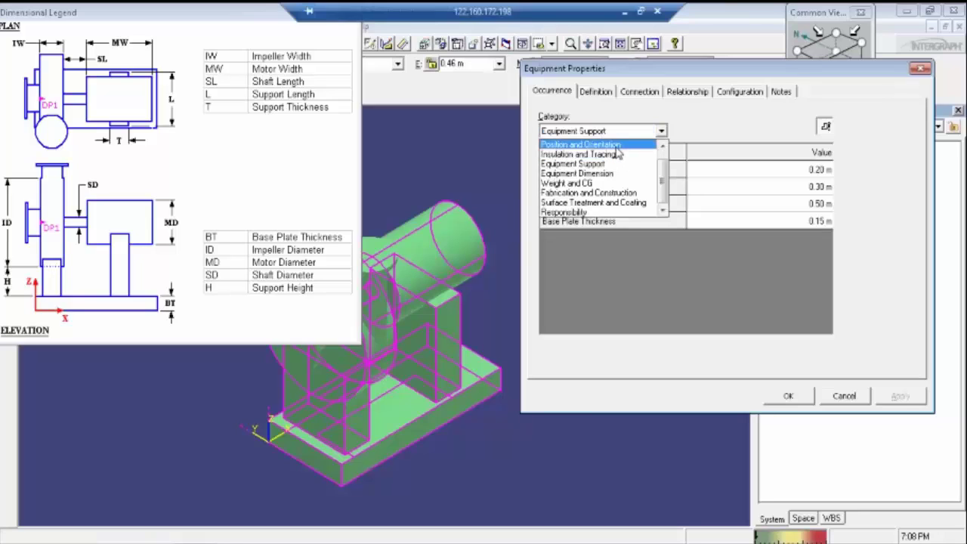
left_click(614, 174)
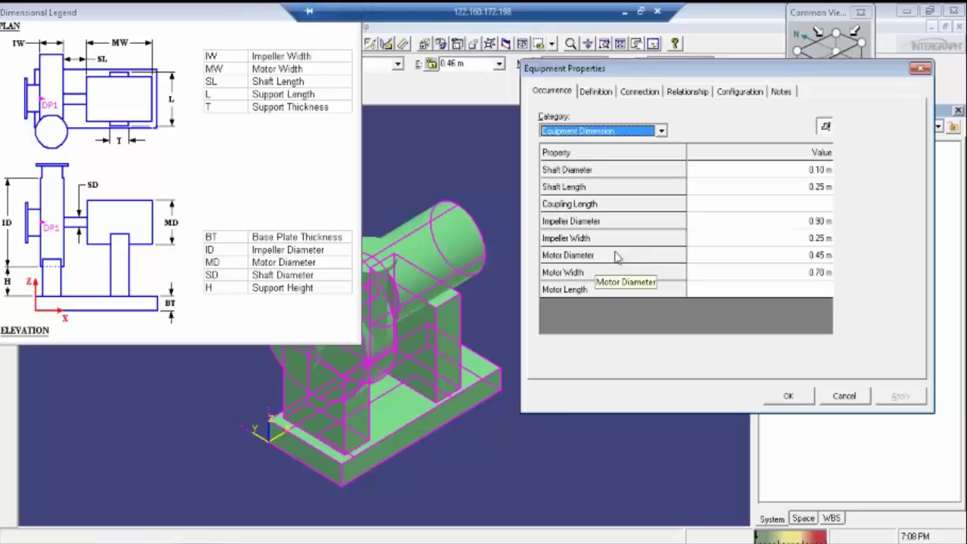
Review the pump's Discharge connection data and related objects, closing the dimensional legend.
left_click(641, 92)
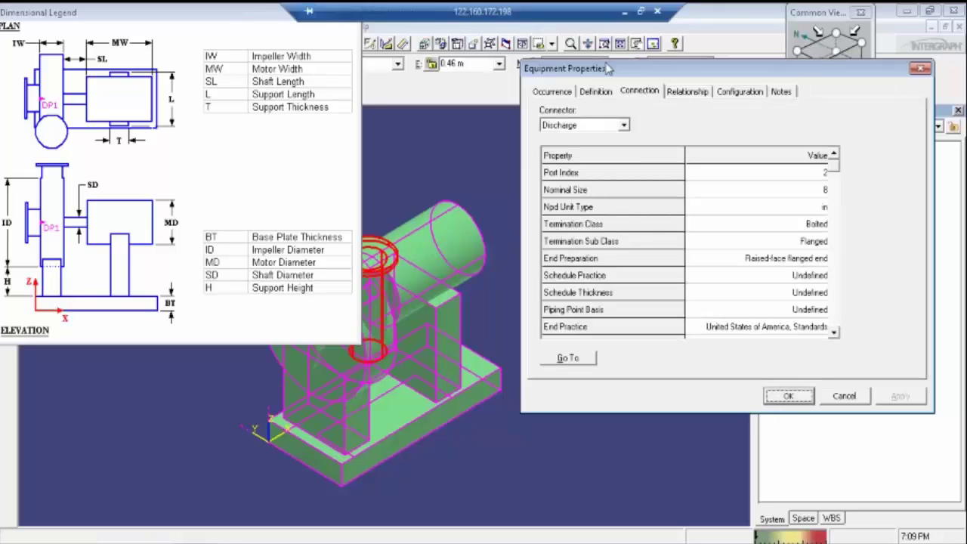
left_click_drag(266, 11, 279, 54)
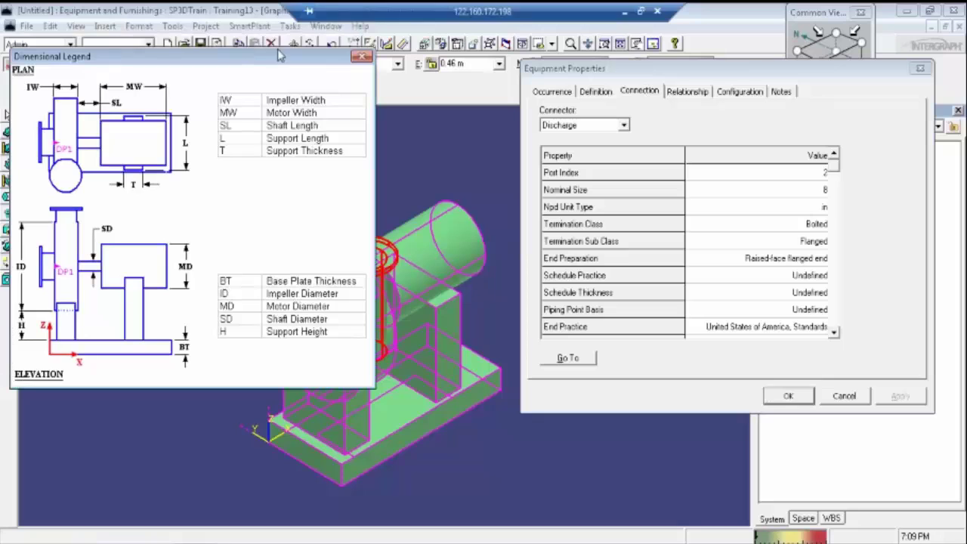
left_click(362, 56)
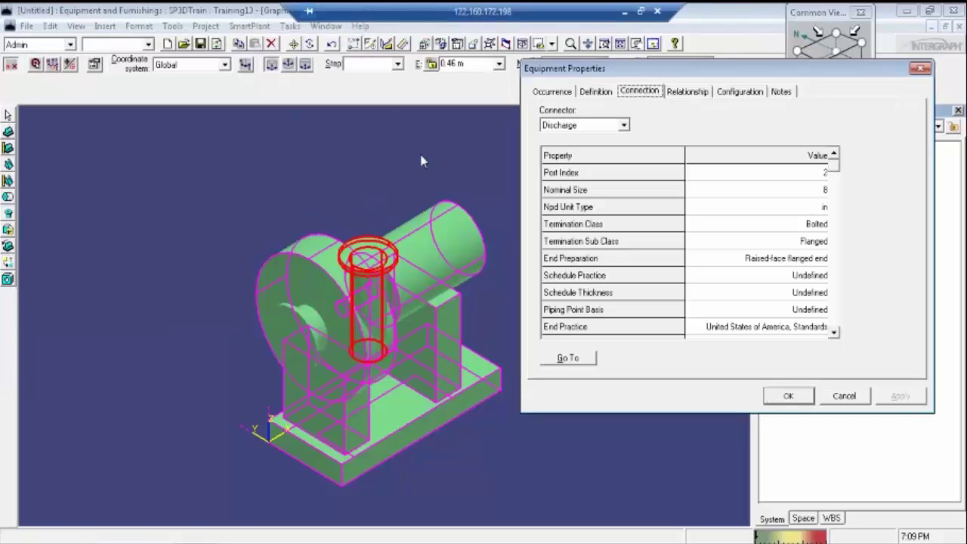
left_click(689, 92)
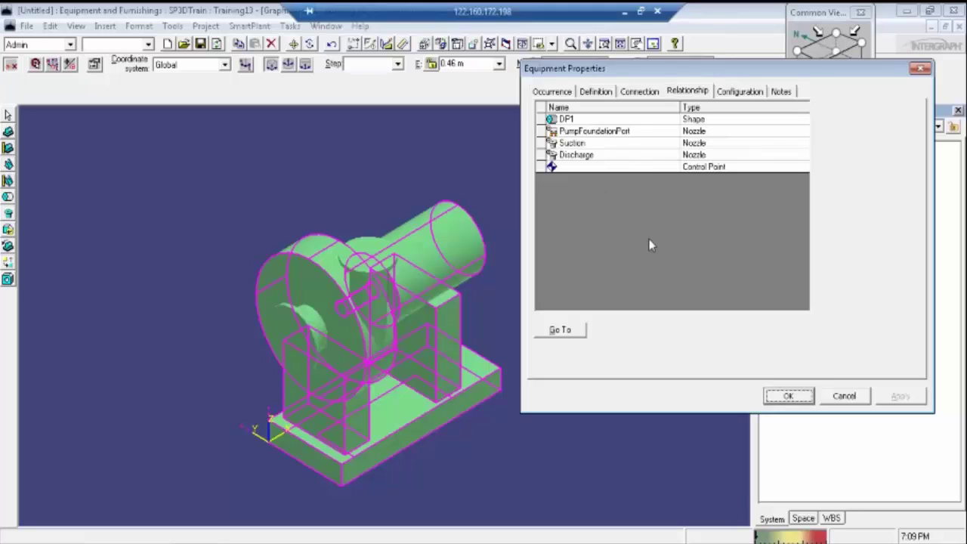
Check the pump's available status options and set its permission group to Equipment.
left_click(749, 97)
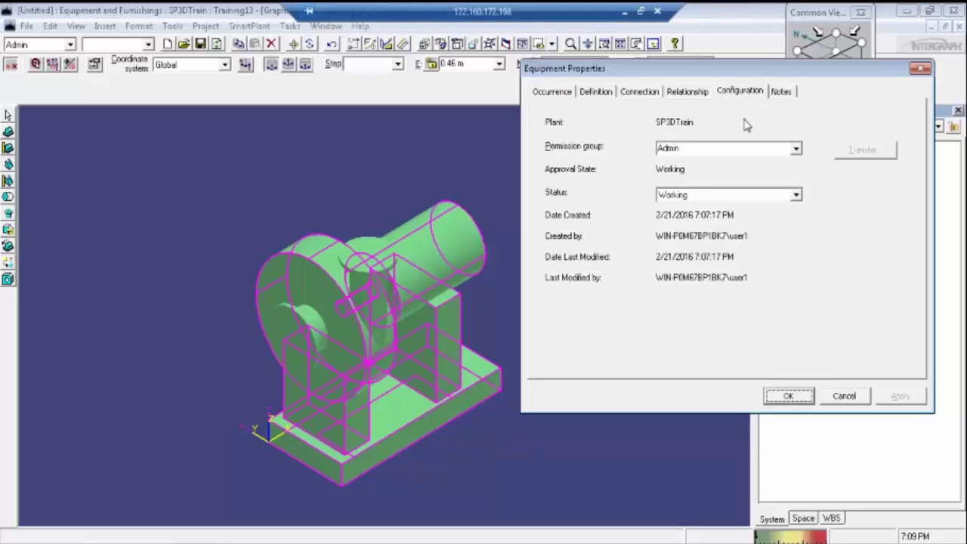
left_click(695, 199)
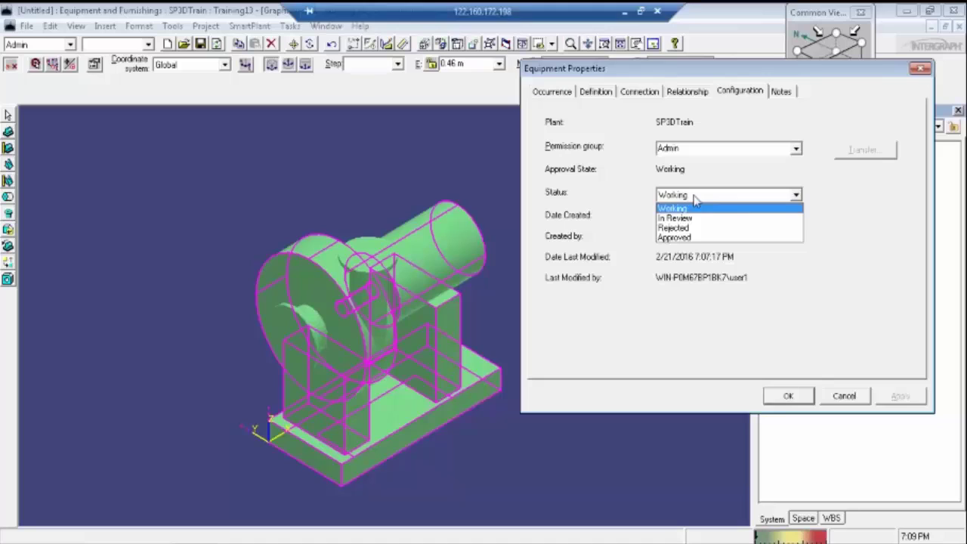
left_click(683, 297)
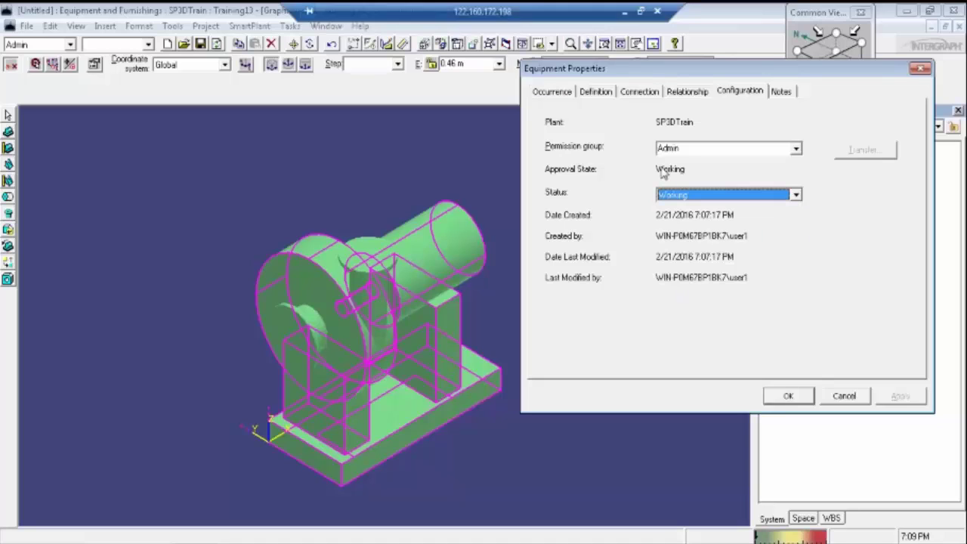
left_click(724, 148)
left_click(796, 148)
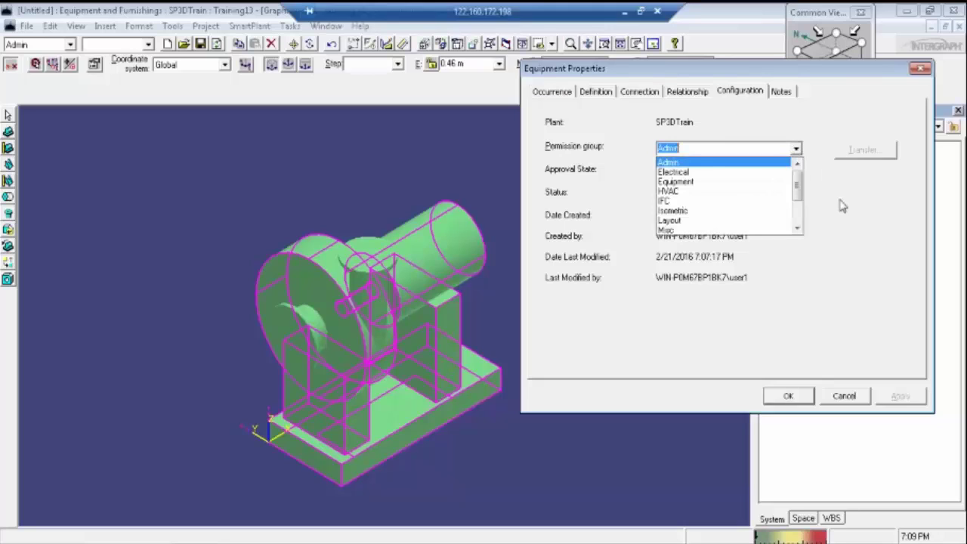
left_click(696, 182)
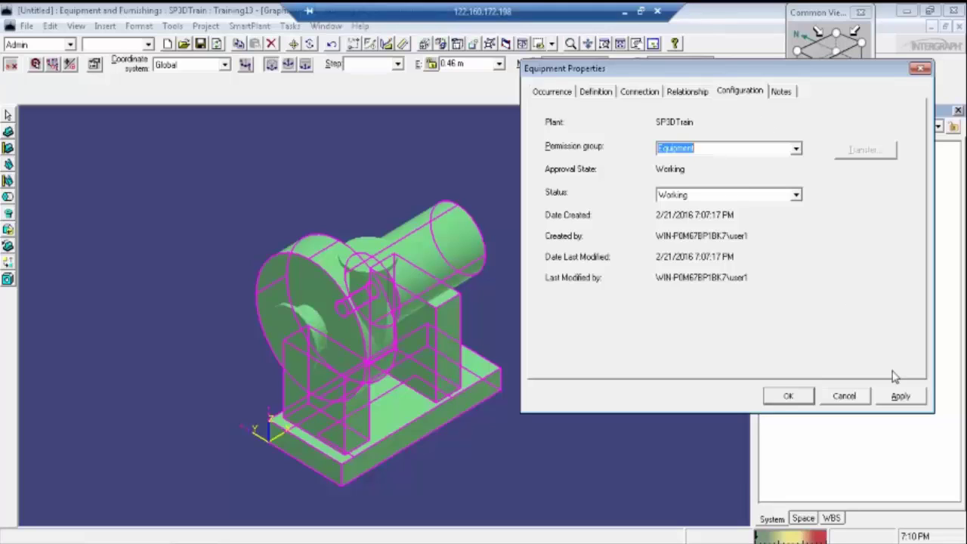
Check the pump's notes and dimensions, and apply a nominal size of 6 in to the Discharge nozzle.
left_click(782, 91)
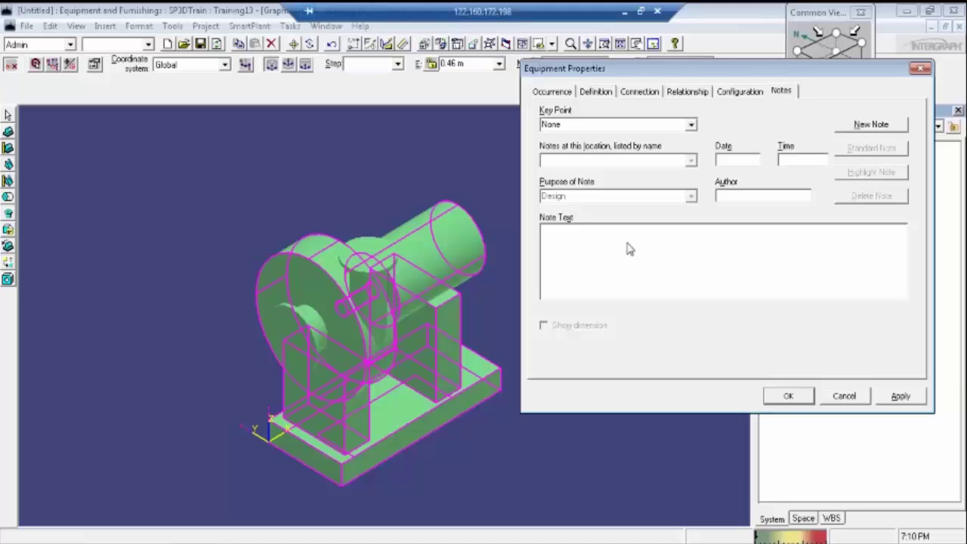
left_click(572, 91)
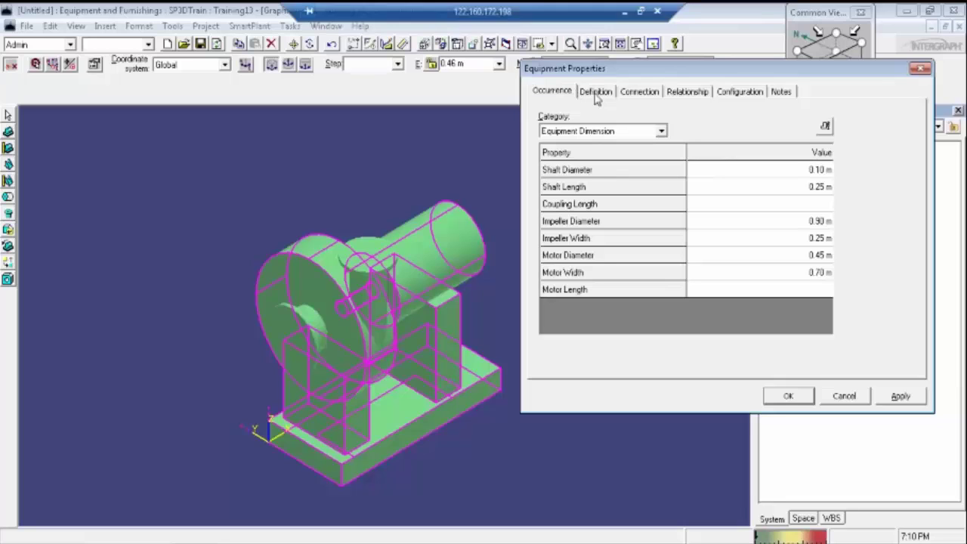
left_click(640, 95)
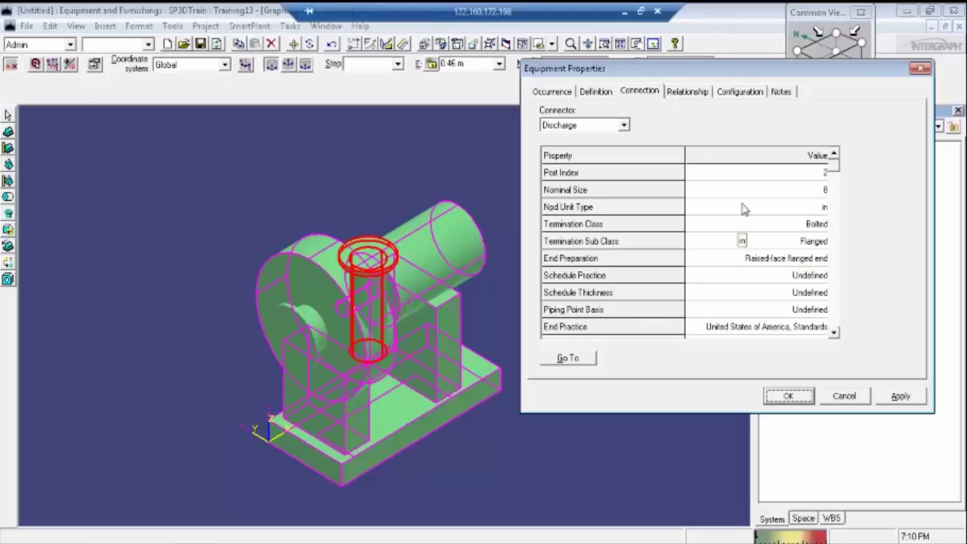
left_click(824, 188)
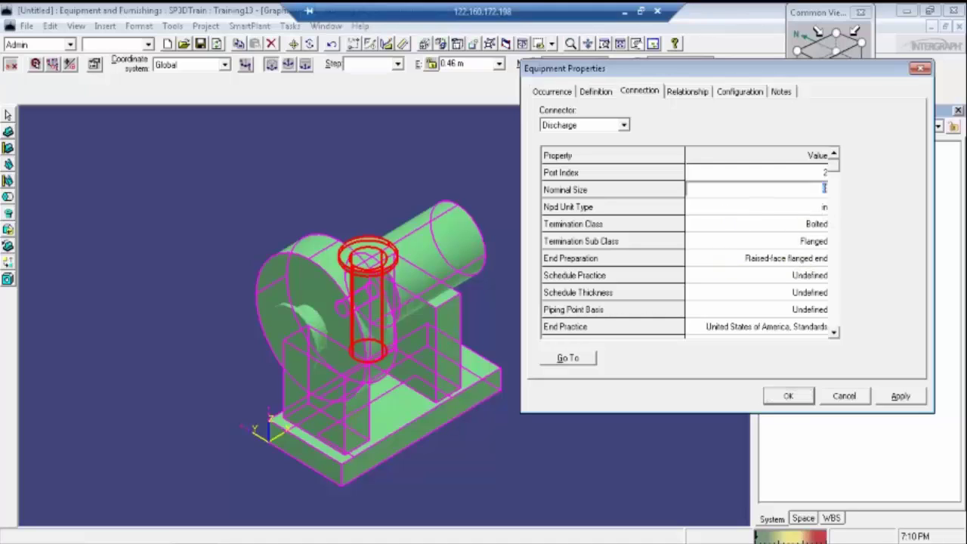
type("6")
left_click(899, 397)
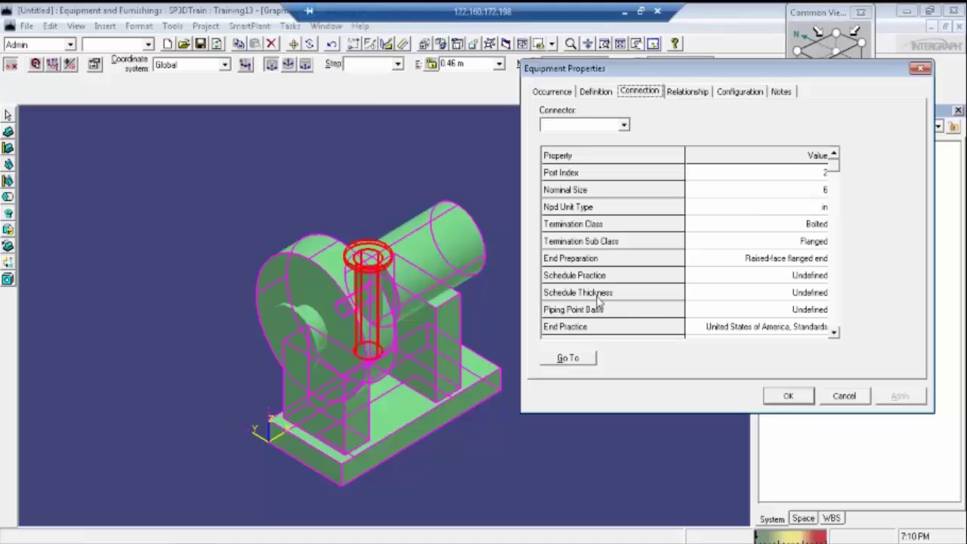
Examine the End Preparation and Schedule Practice options and the Schedule Thickness setting of the Discharge nozzle.
left_click(769, 259)
left_click(769, 259)
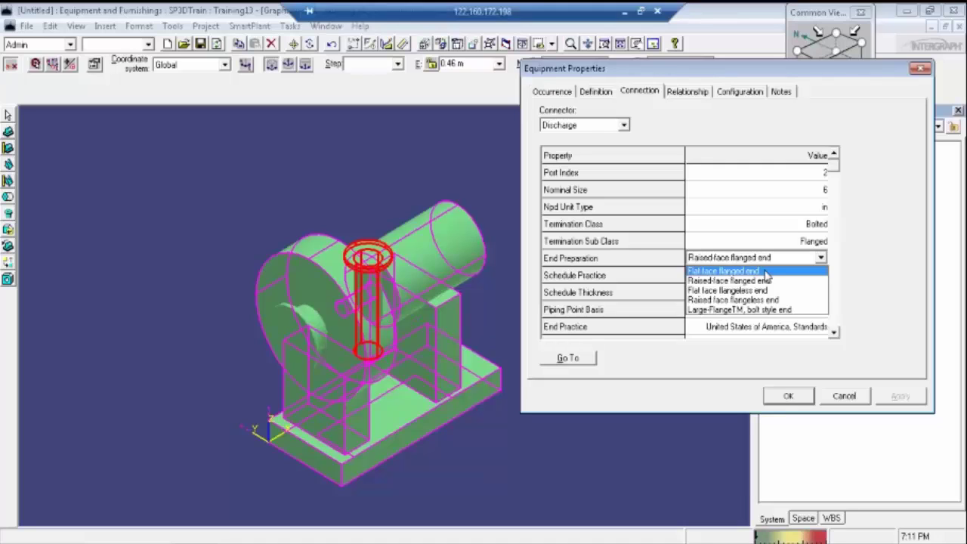
left_click(897, 251)
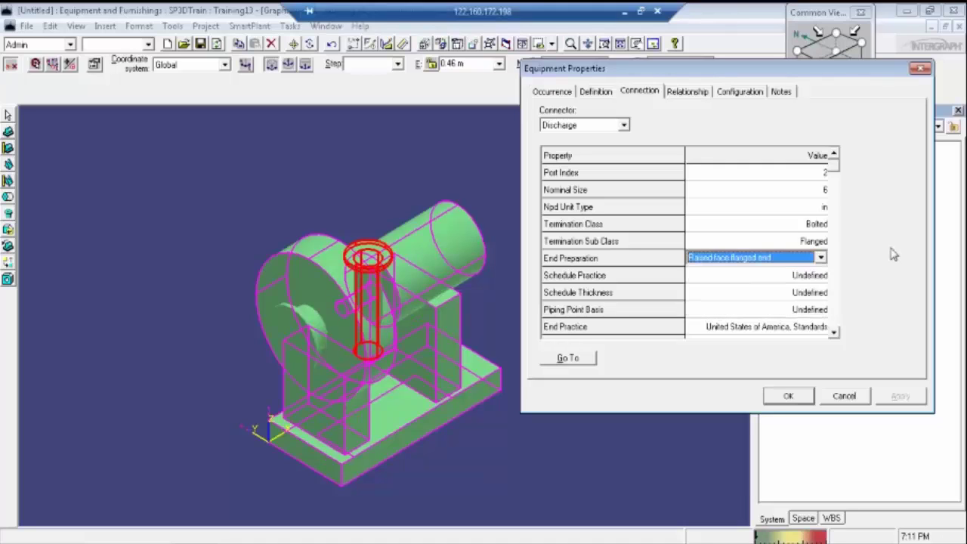
left_click(800, 277)
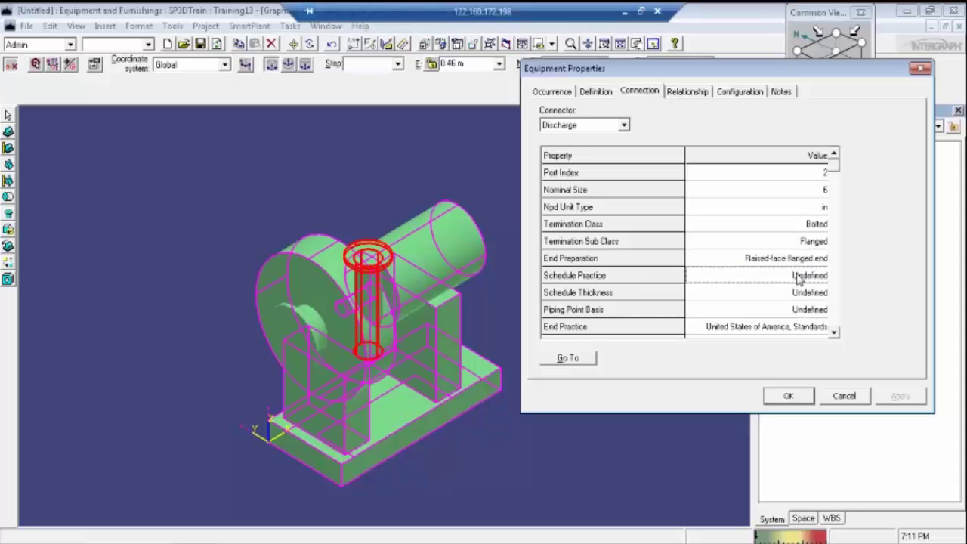
left_click(799, 277)
left_click(799, 277)
left_click(800, 277)
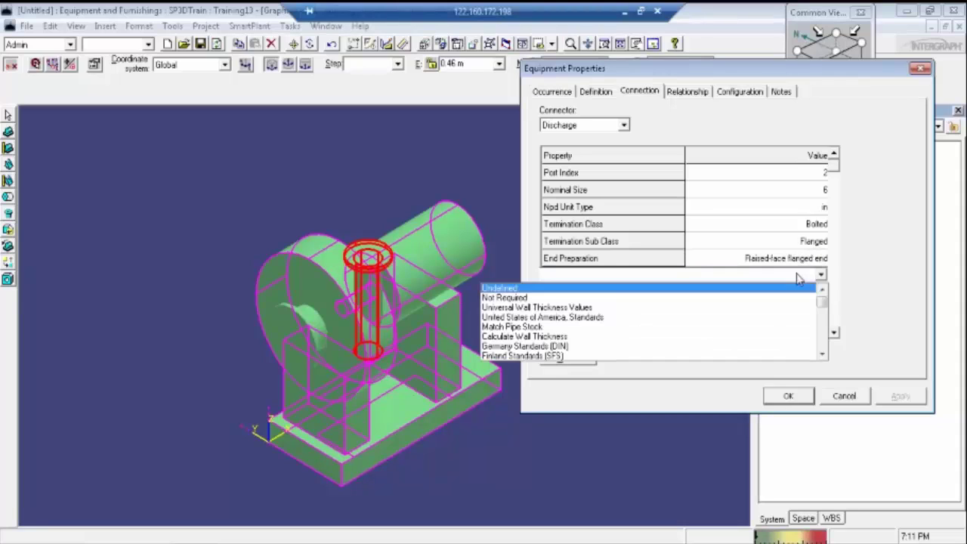
left_click(859, 284)
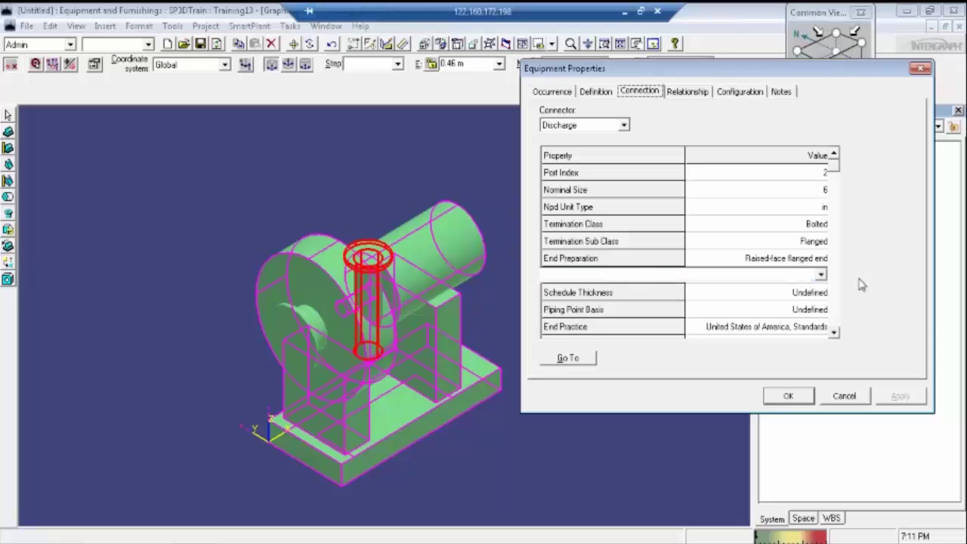
left_click(796, 298)
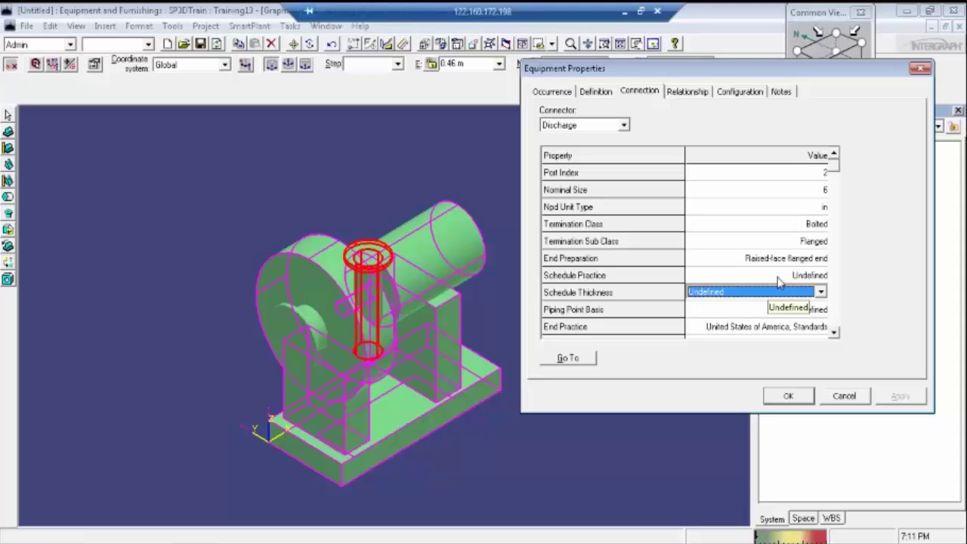
left_click(780, 282)
left_click(780, 281)
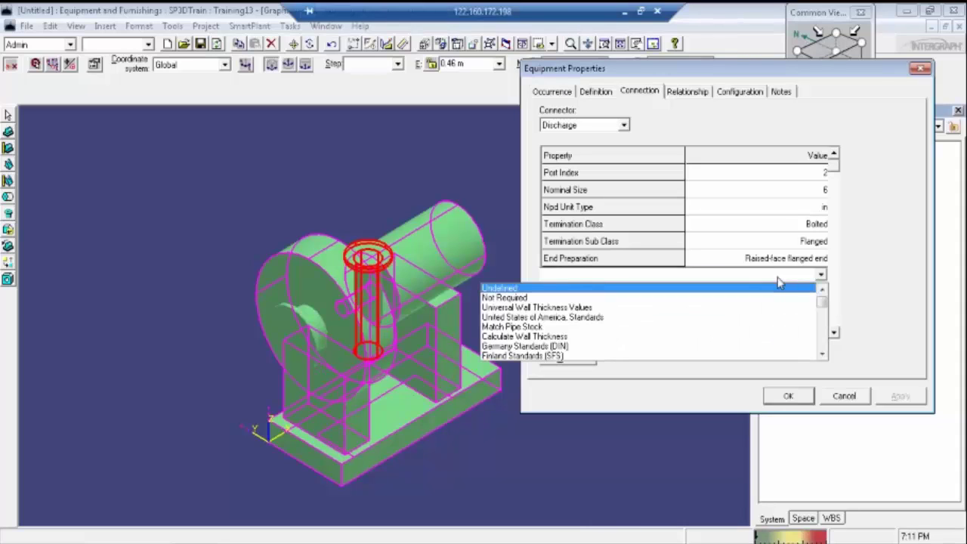
left_click(916, 274)
left_click(811, 301)
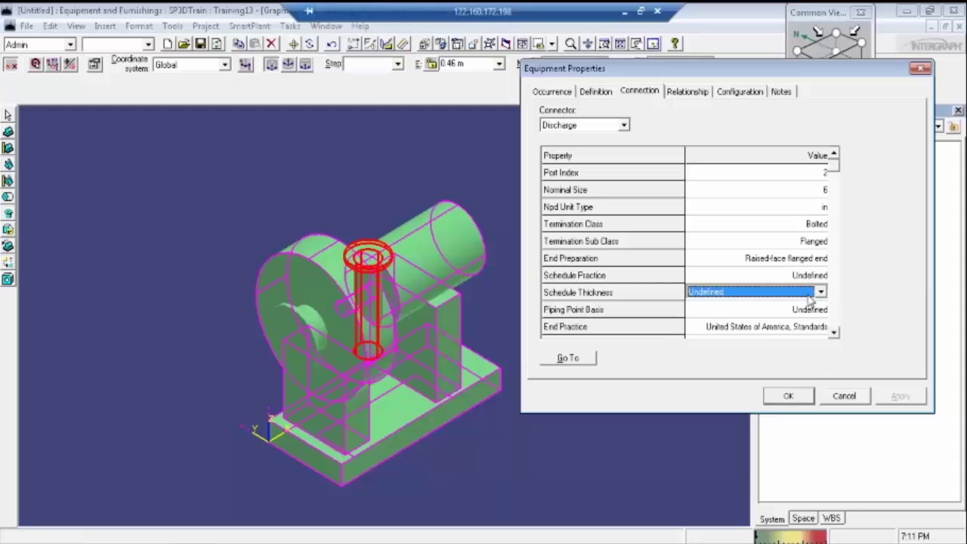
Examine the End Standard options and the Pressure Rating setting of the Discharge nozzle.
left_click(834, 333)
left_click(834, 333)
left_click(834, 333)
left_click(834, 332)
left_click(835, 333)
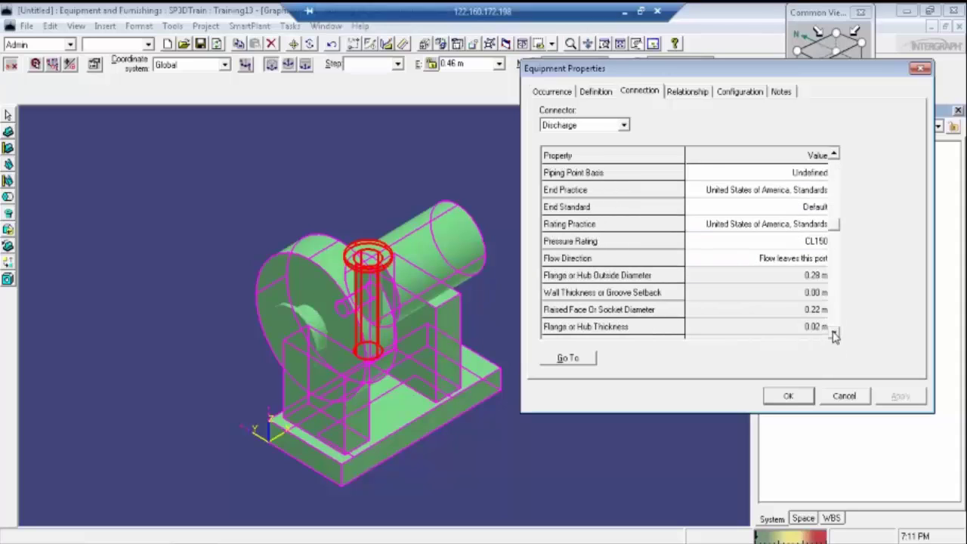
left_click(772, 211)
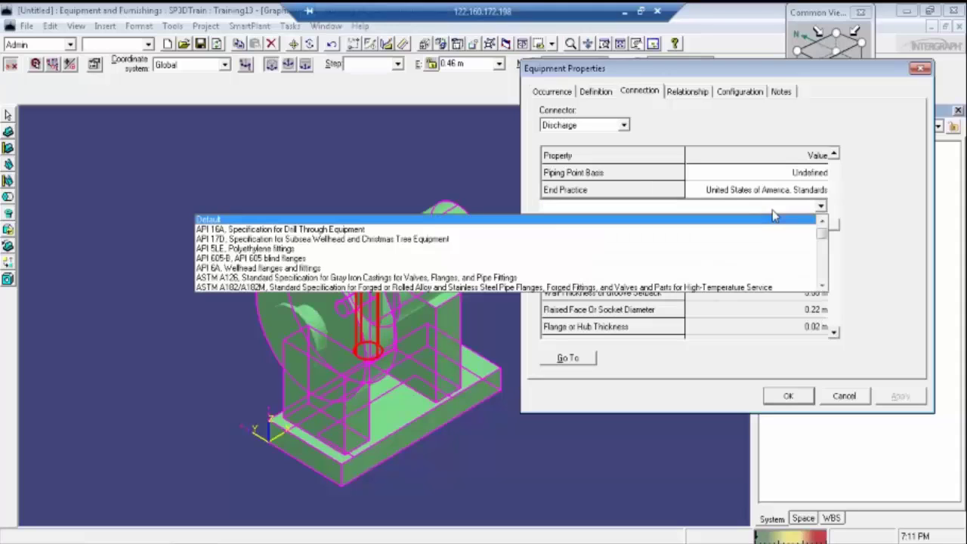
left_click(861, 220)
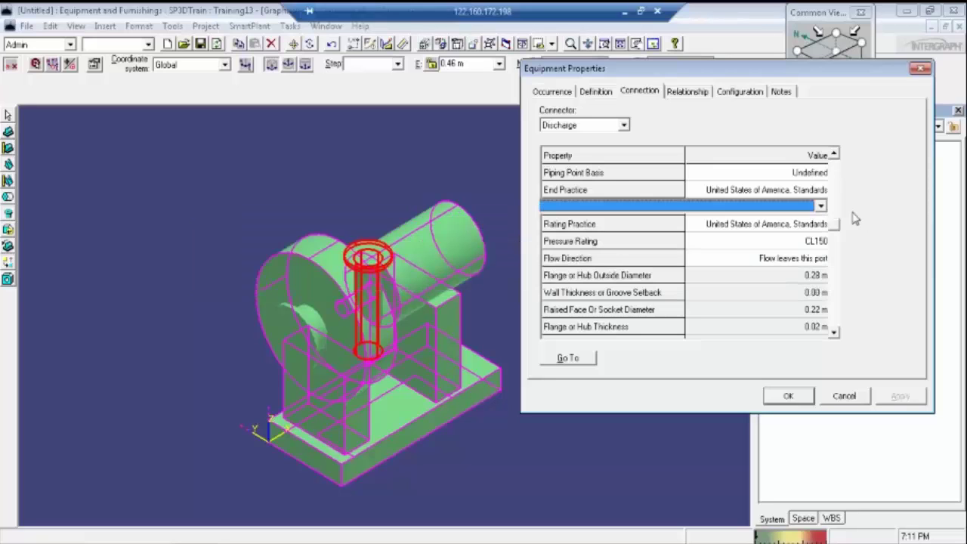
left_click(797, 240)
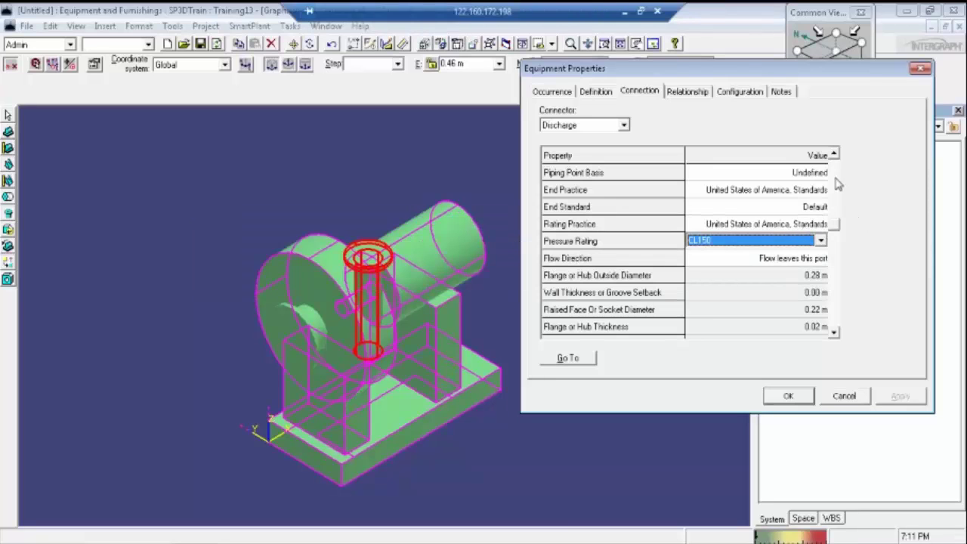
left_click(781, 243)
left_click(780, 249)
key("shift+Tab")
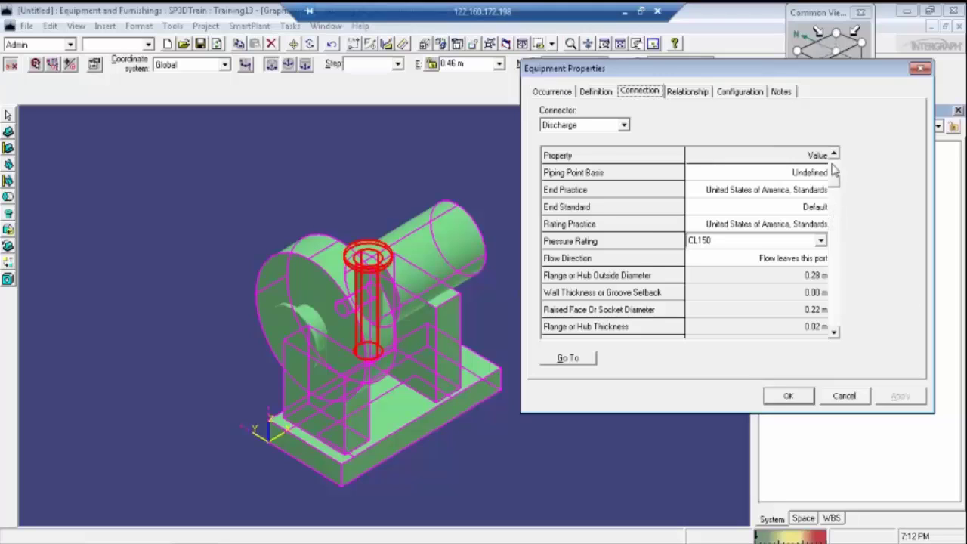
left_click_drag(834, 171, 833, 162)
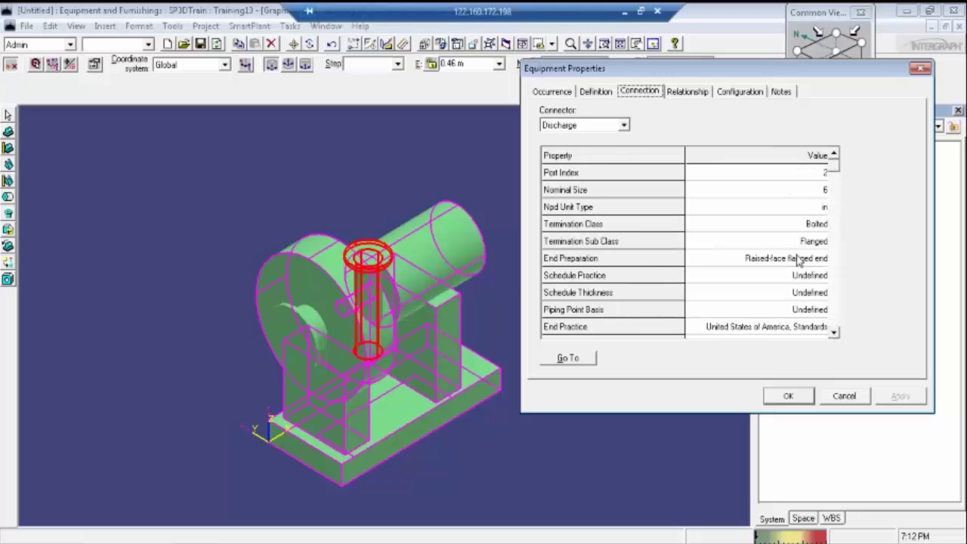
Set the nominal size of the pump's Suction nozzle to 8 in and apply the change.
left_click(580, 125)
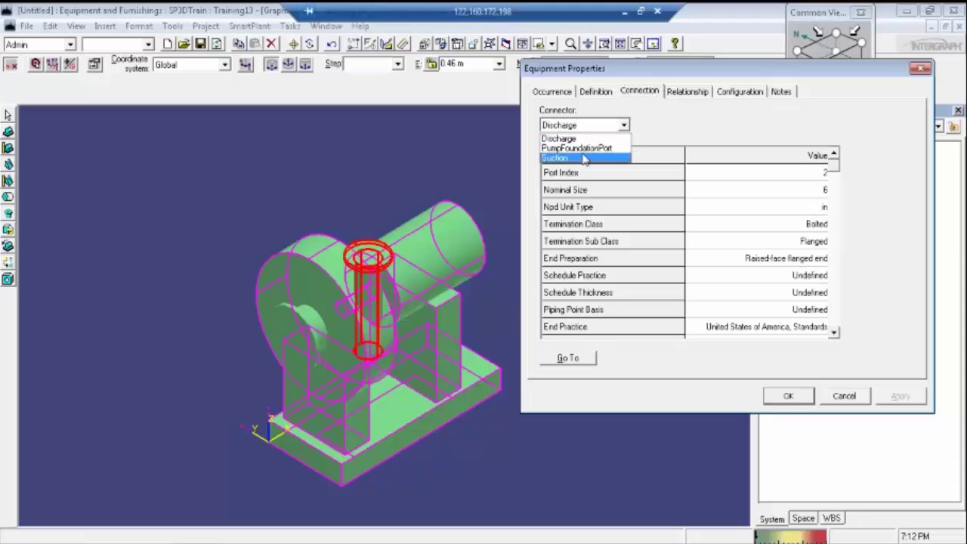
left_click(583, 159)
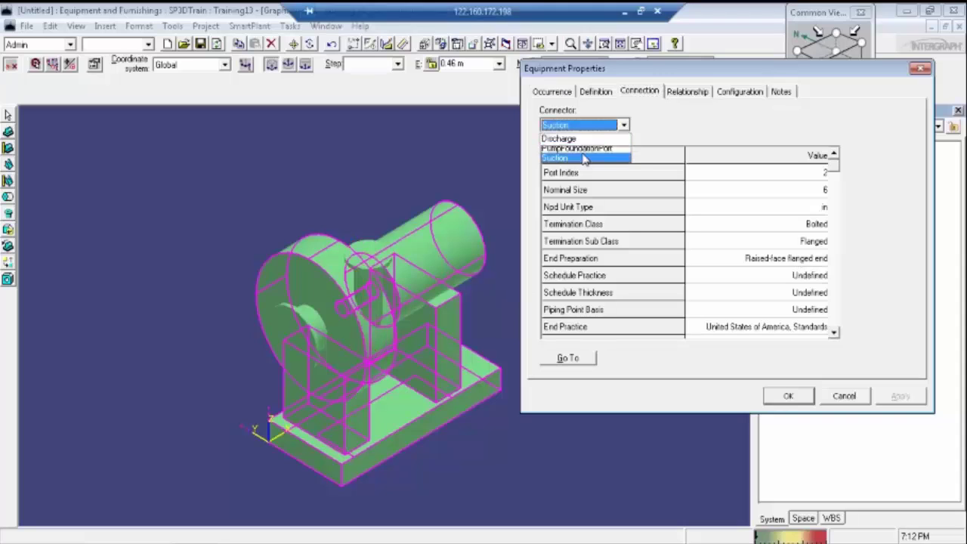
left_click(798, 191)
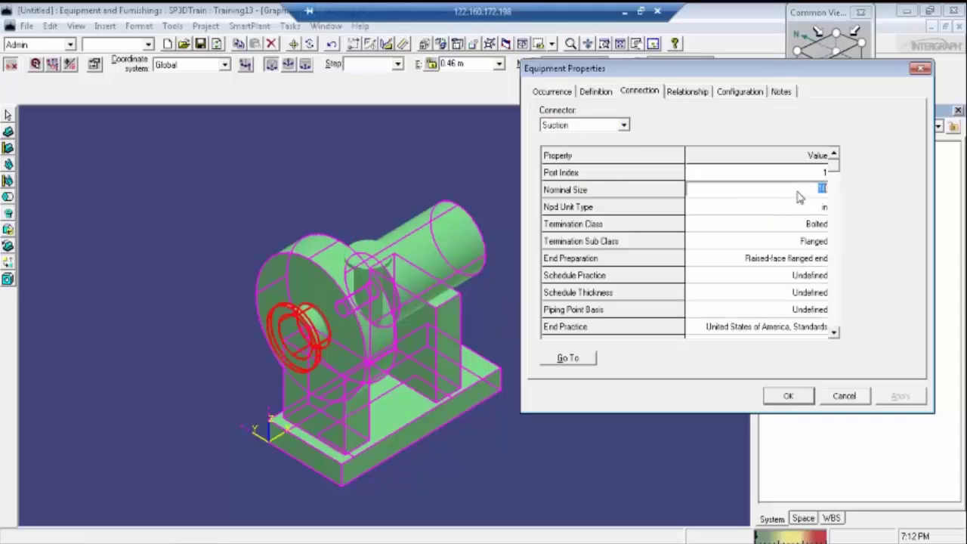
type("8")
left_click(906, 398)
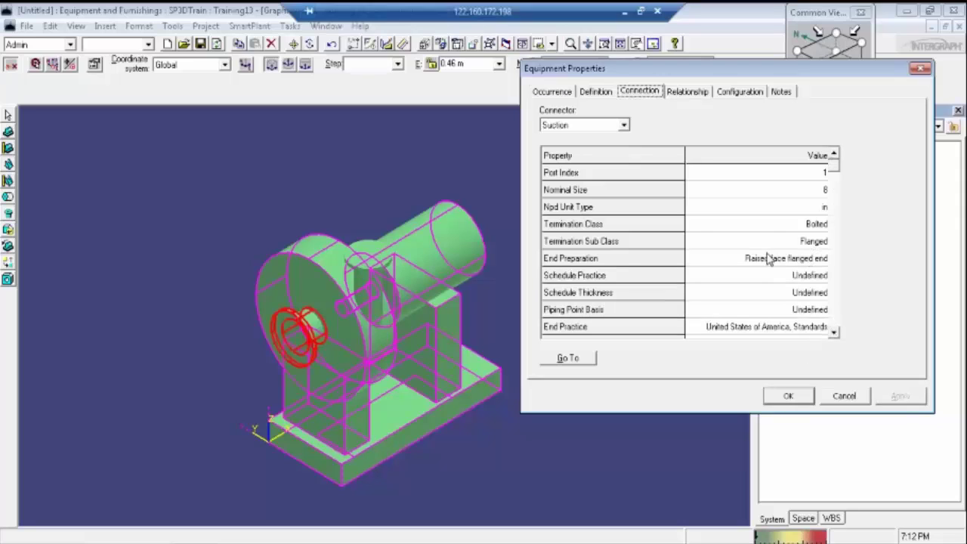
Examine the Suction nozzle's connection properties, including pressure rating, flow direction and flange dimensions, and accept the equipment properties.
left_click(833, 333)
left_click(833, 332)
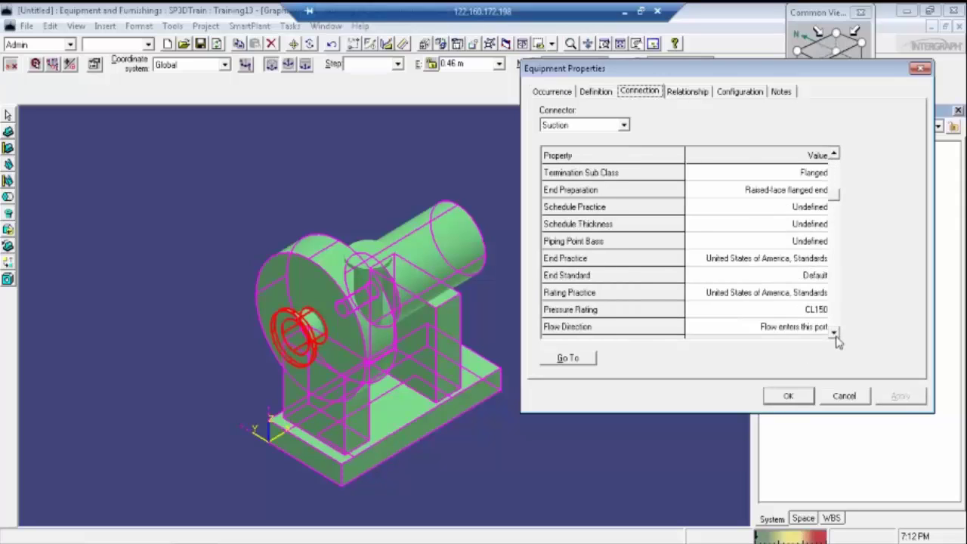
left_click(833, 332)
left_click(833, 333)
left_click(833, 333)
left_click(834, 333)
left_click(834, 333)
left_click(834, 332)
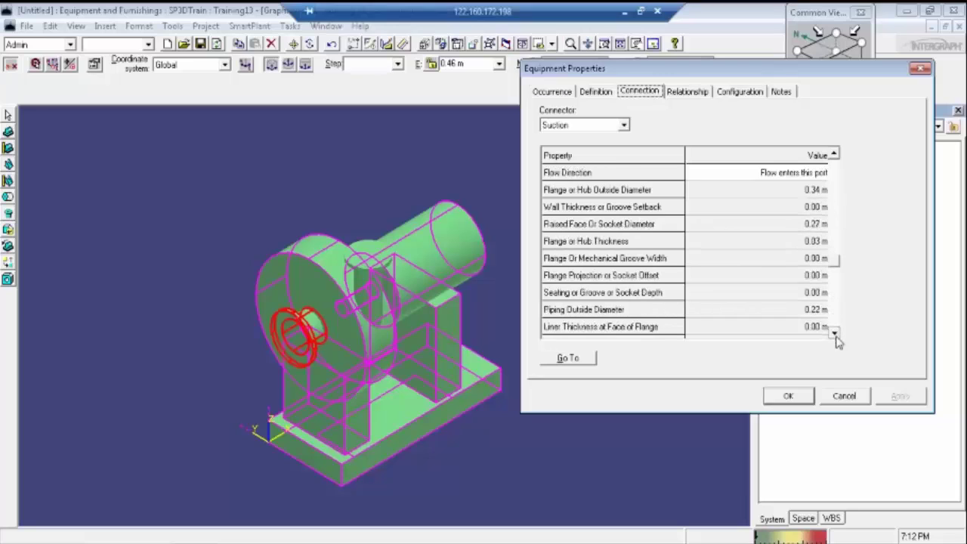
left_click(834, 333)
left_click(834, 333)
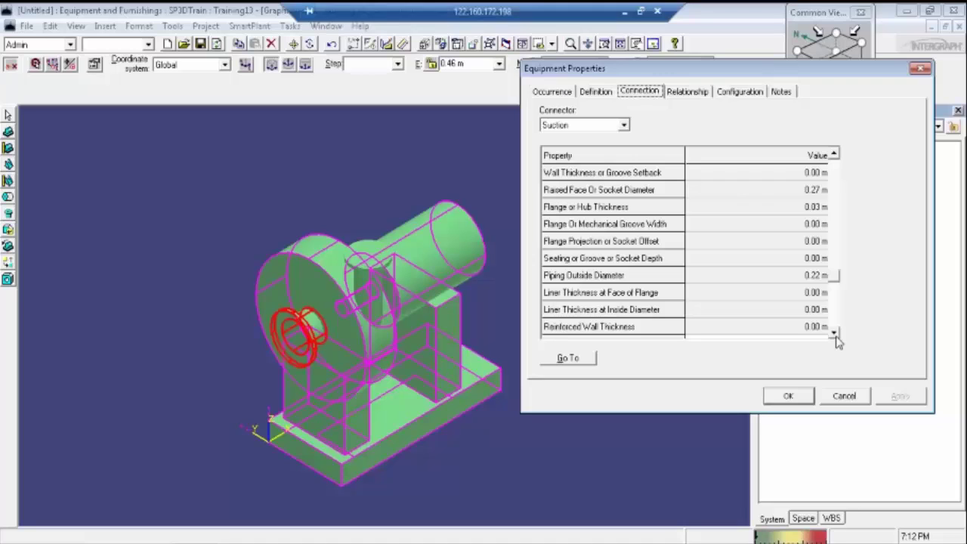
left_click(836, 206)
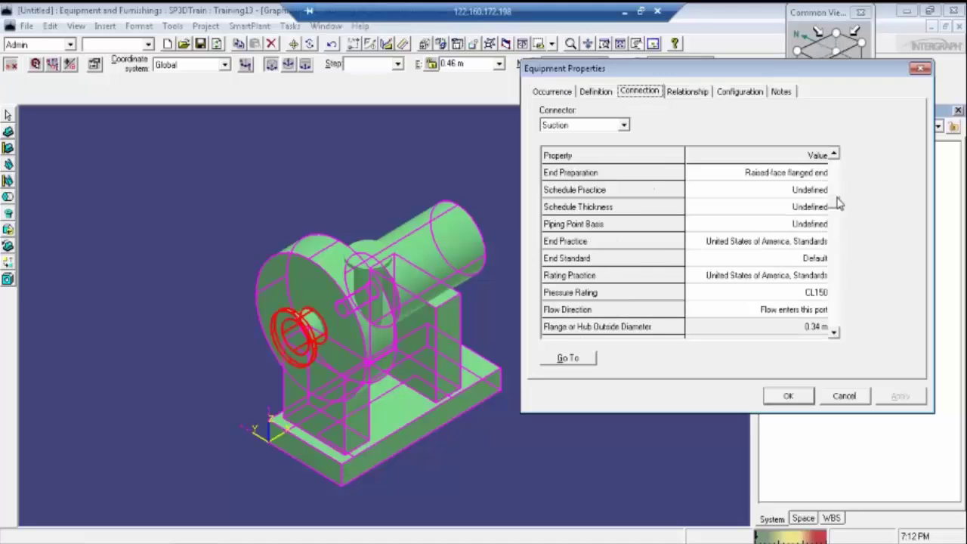
left_click(836, 161)
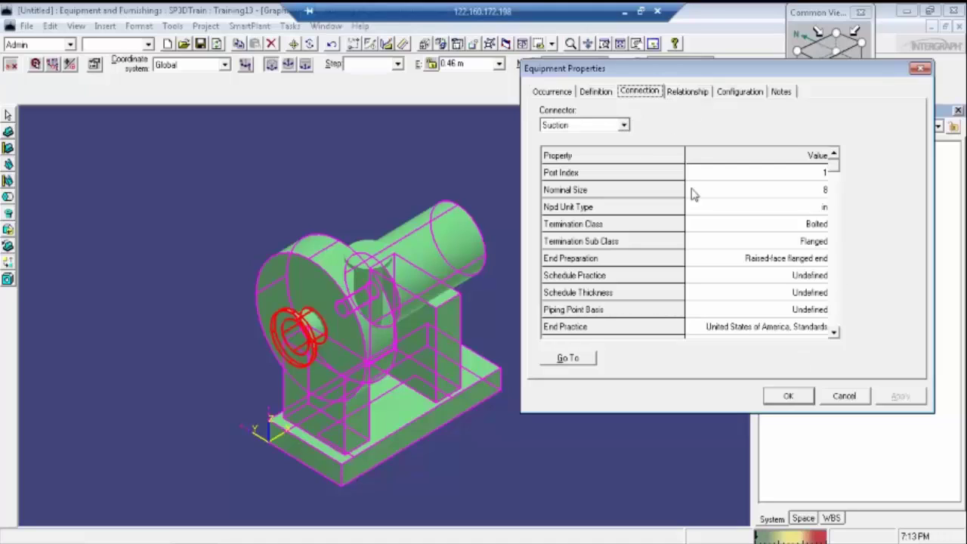
left_click(783, 401)
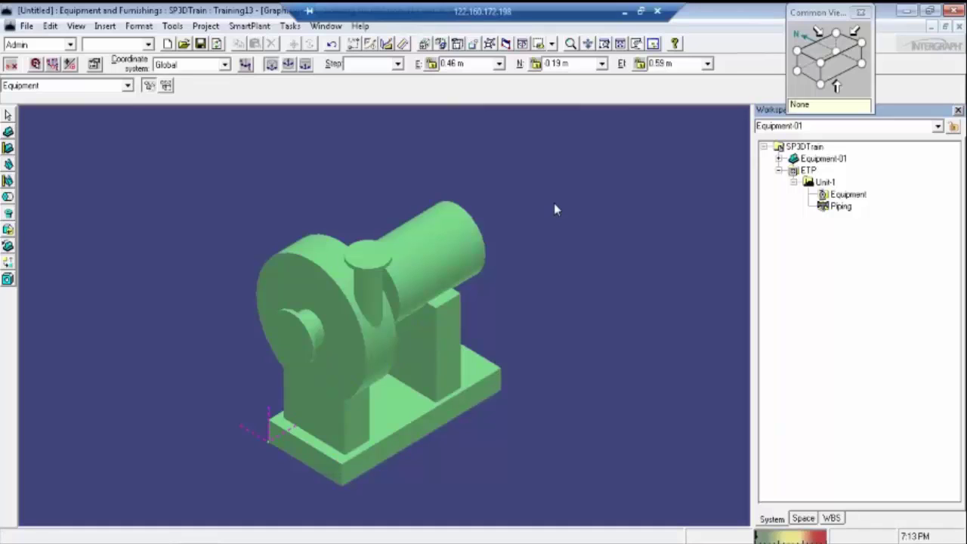
left_click(378, 268)
left_click(557, 259)
left_click(282, 457)
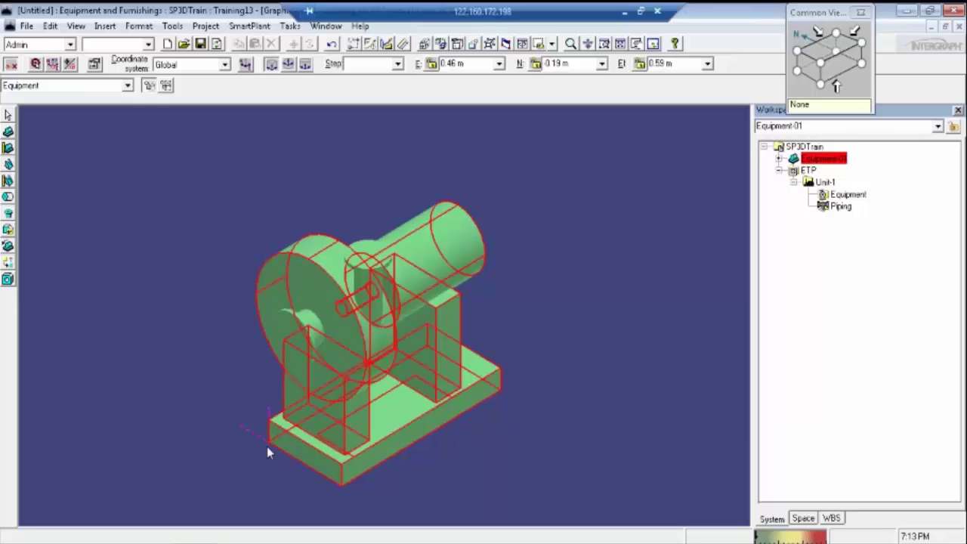
left_click(596, 257)
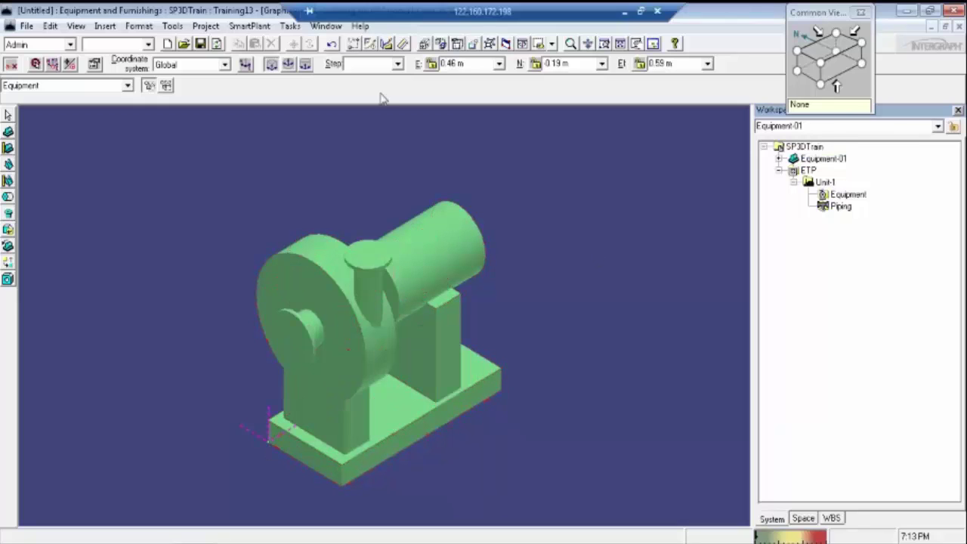
Move the pump by its Discharge nozzle point to E 0 m, N 0 m, EL 0 m and clear the selection.
left_click(410, 288)
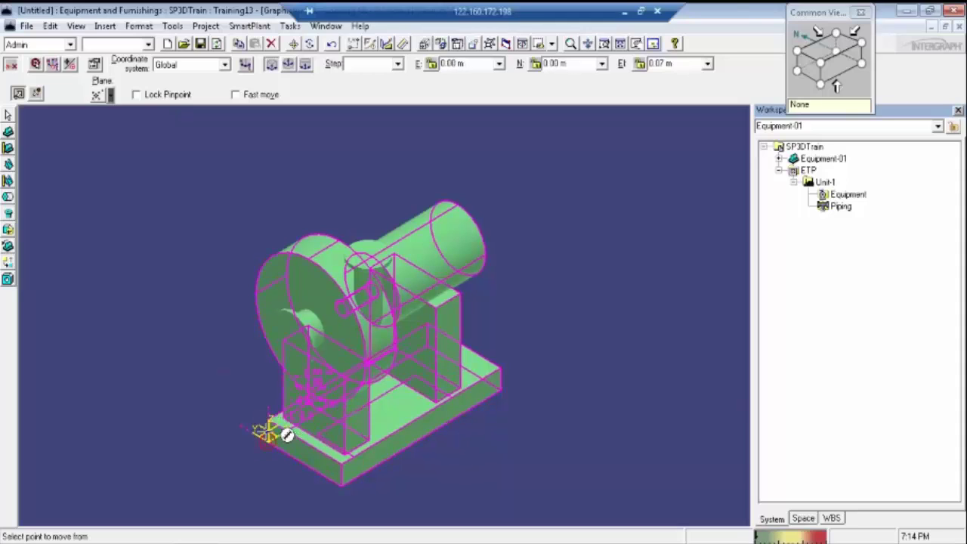
left_click(69, 134)
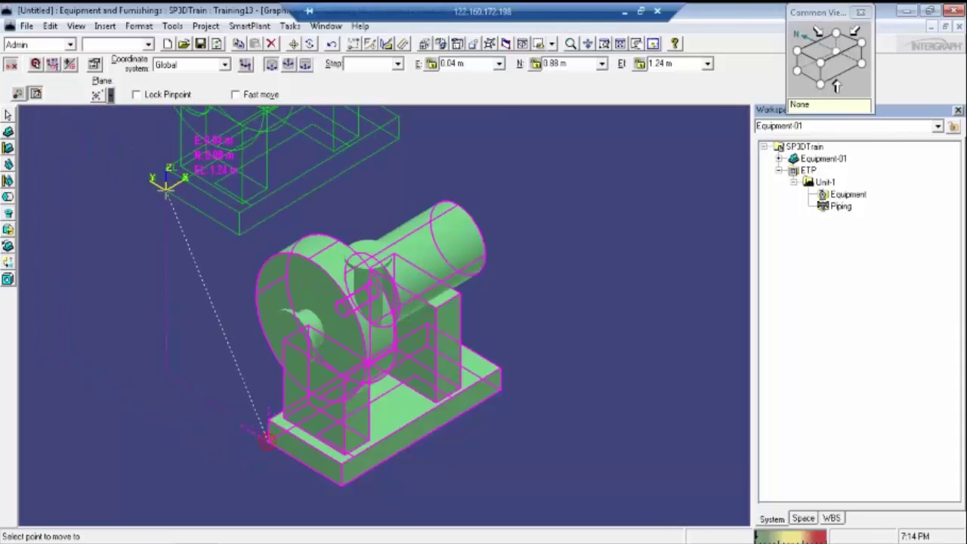
key("Escape")
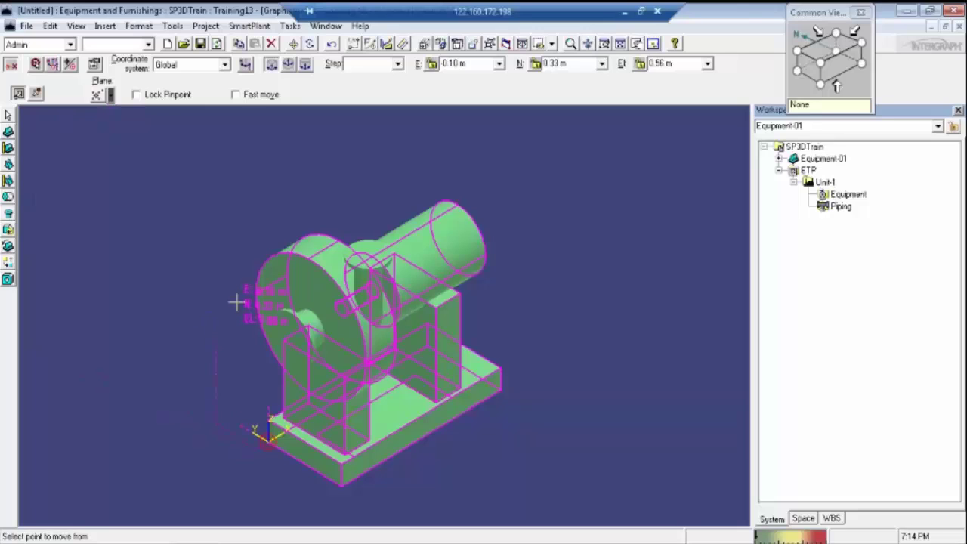
left_click(392, 259)
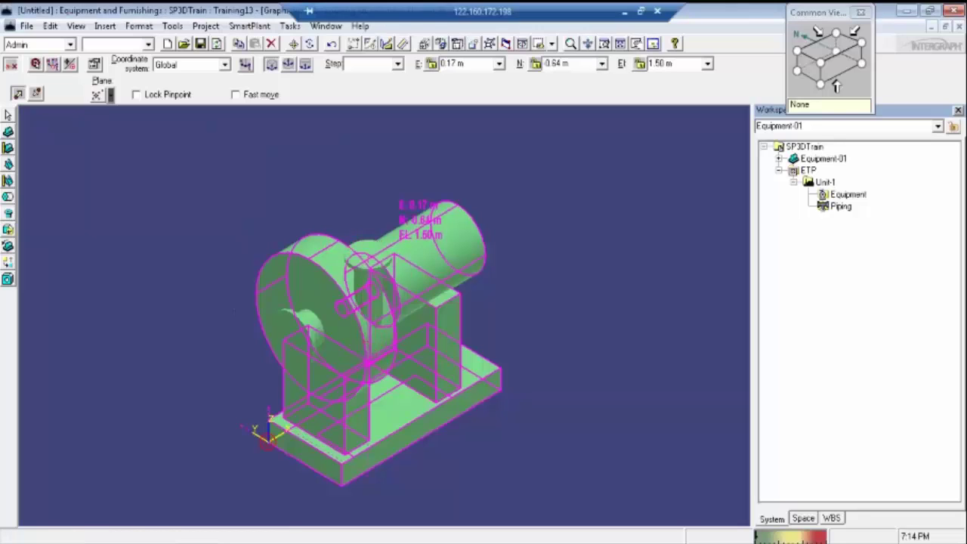
left_click_drag(346, 221, 333, 199)
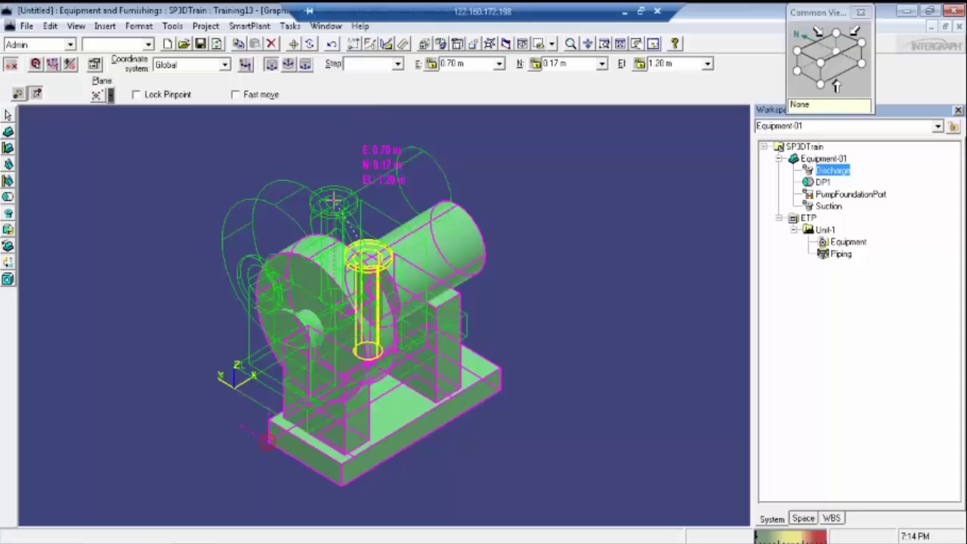
key("Tab")
type("0")
key("Return")
key("Tab")
type("0")
key("Tab")
type("0")
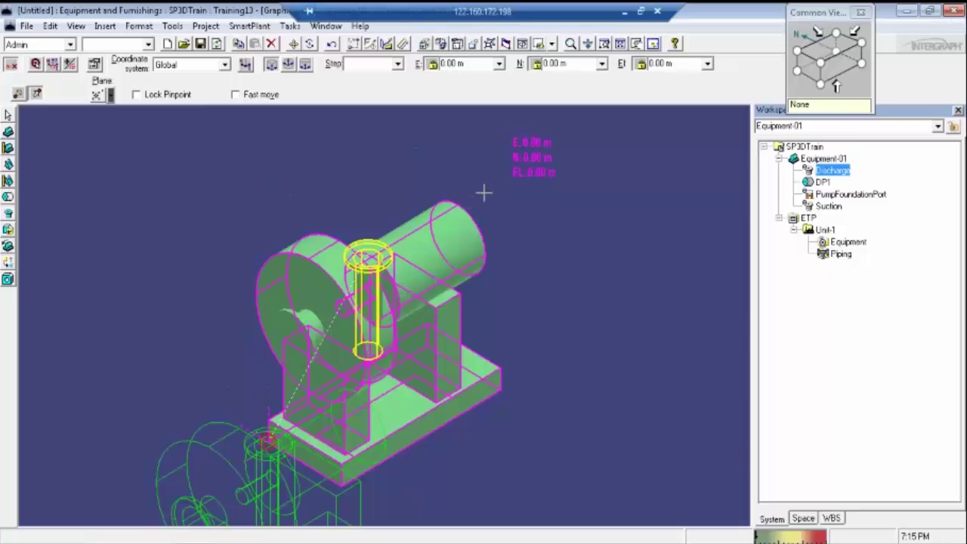
left_click(484, 194)
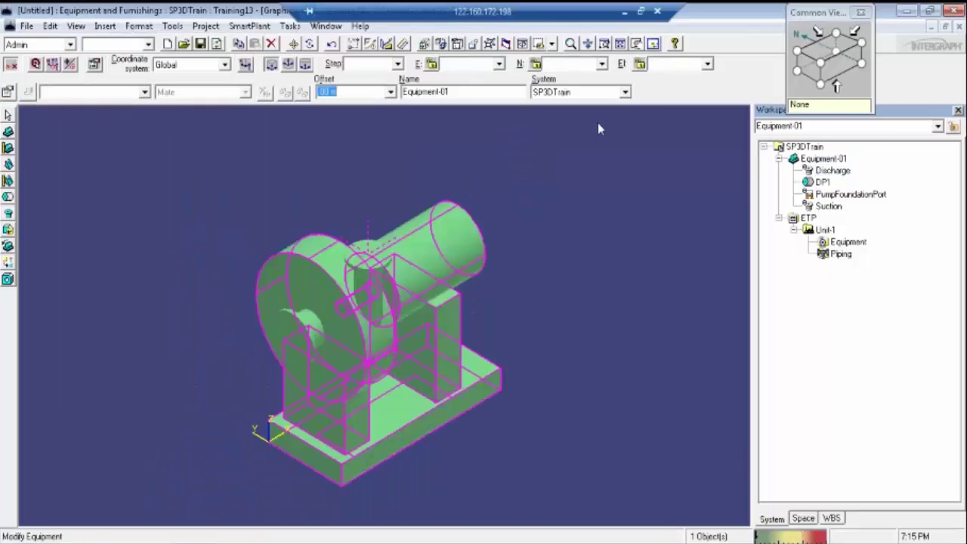
key("Escape")
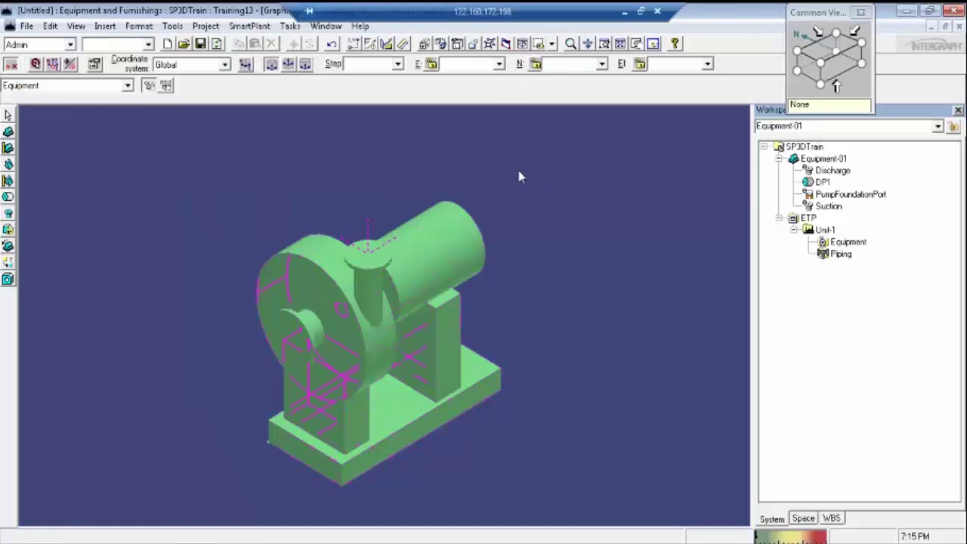
Check the relocated pump's position against the global coordinate axes and fit Equipment-01 in the view.
left_click(620, 44)
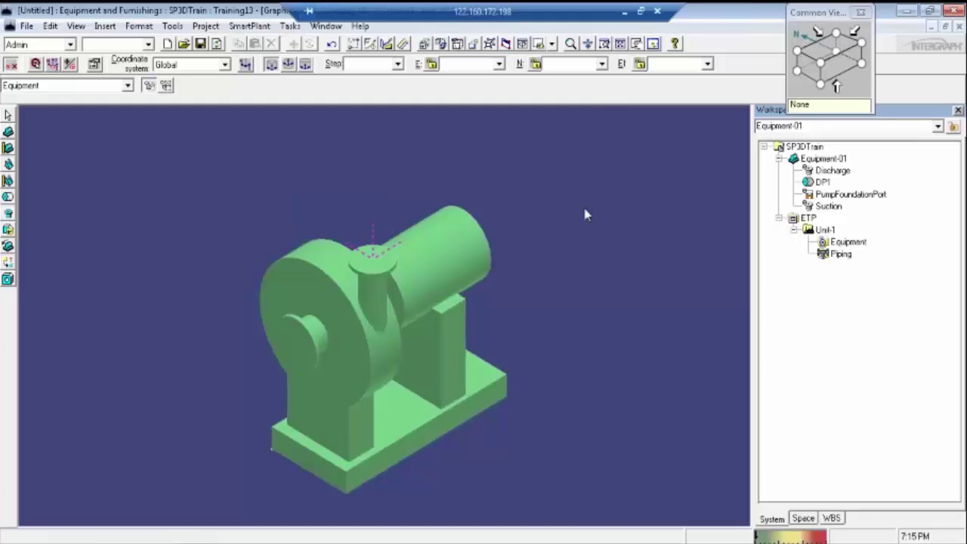
left_click(570, 44)
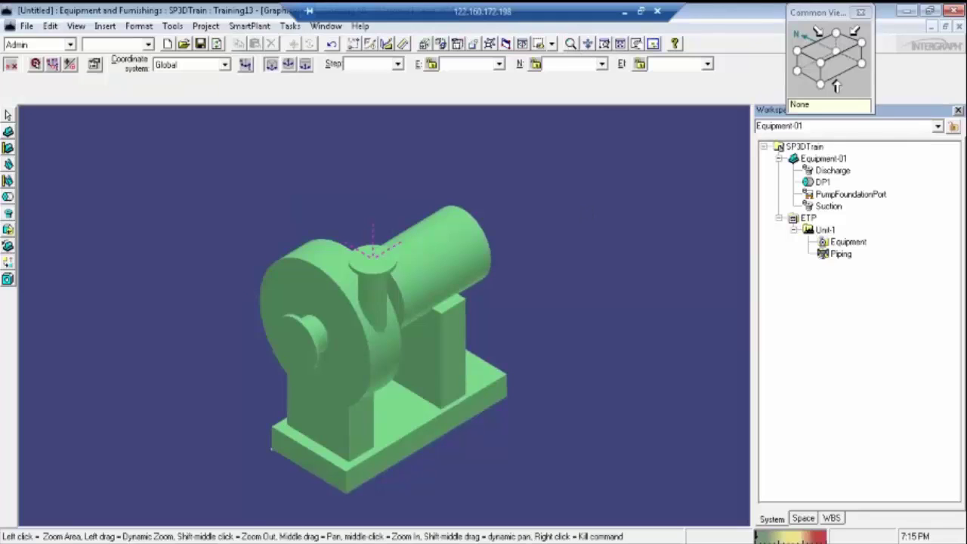
left_click_drag(570, 353, 492, 341)
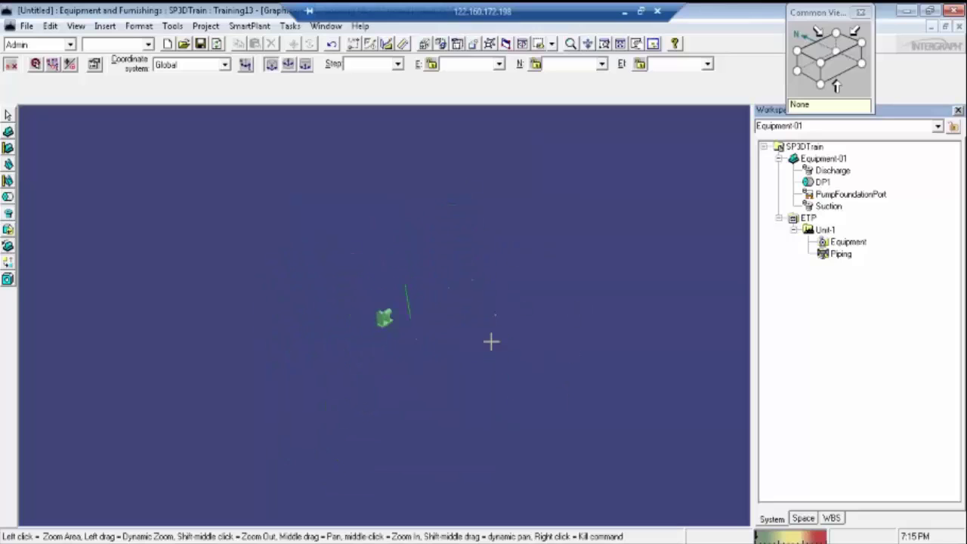
right_click(399, 308)
left_click(385, 317)
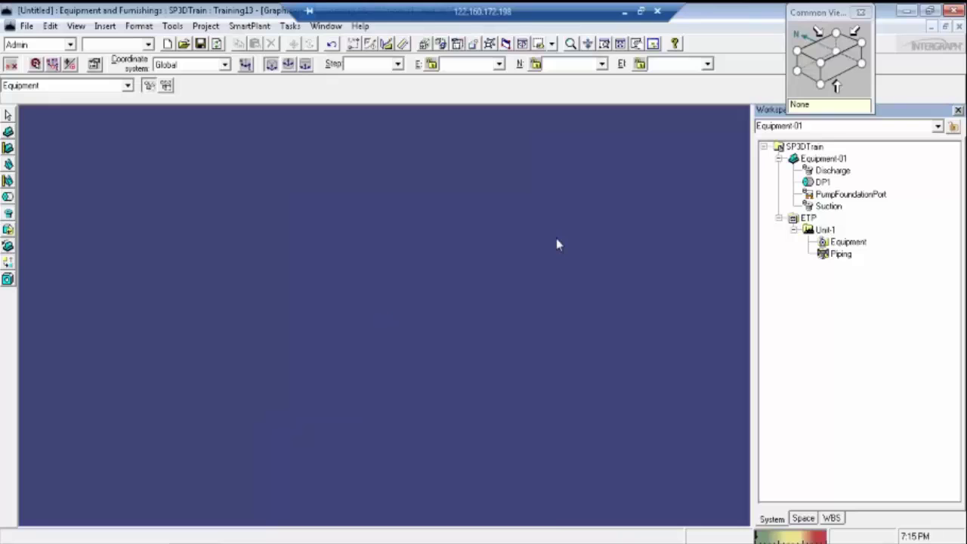
left_click(393, 318)
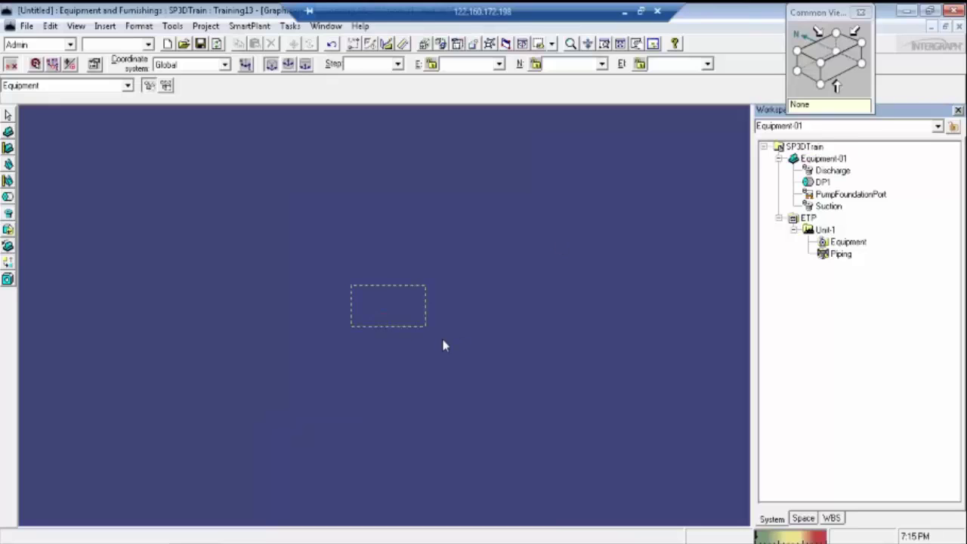
left_click(422, 291)
left_click(823, 158)
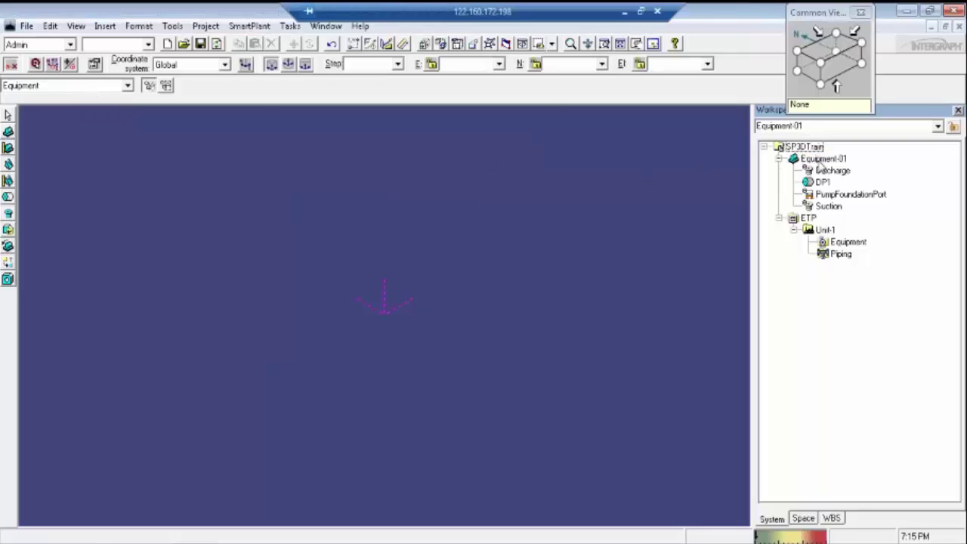
left_click(619, 47)
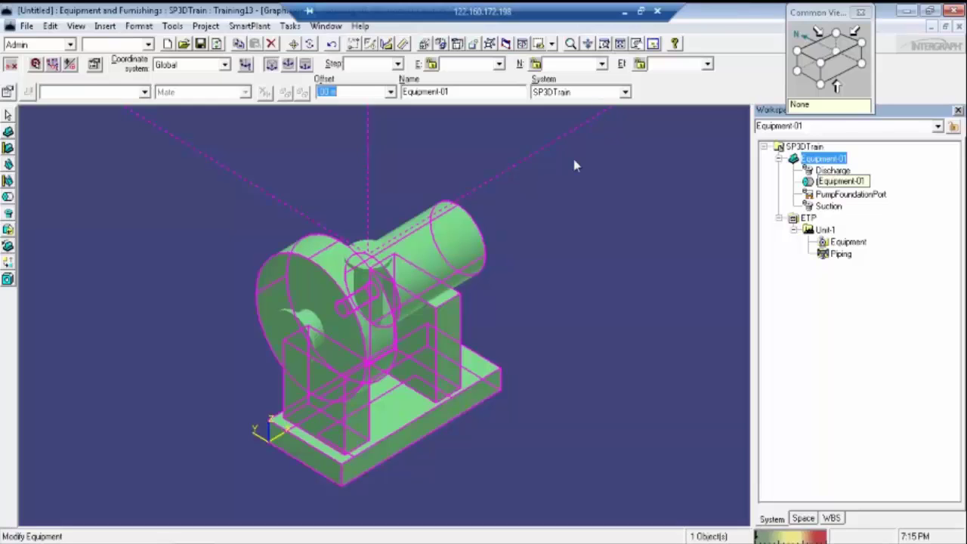
Deselect the pump and switch from the Equipment and Furnishings task to the Piping task.
left_click(10, 117)
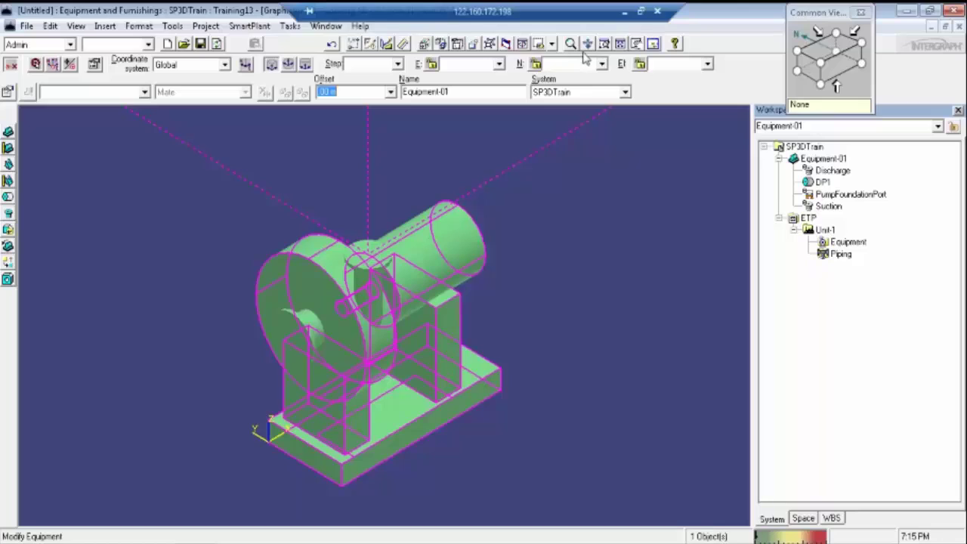
left_click(117, 245)
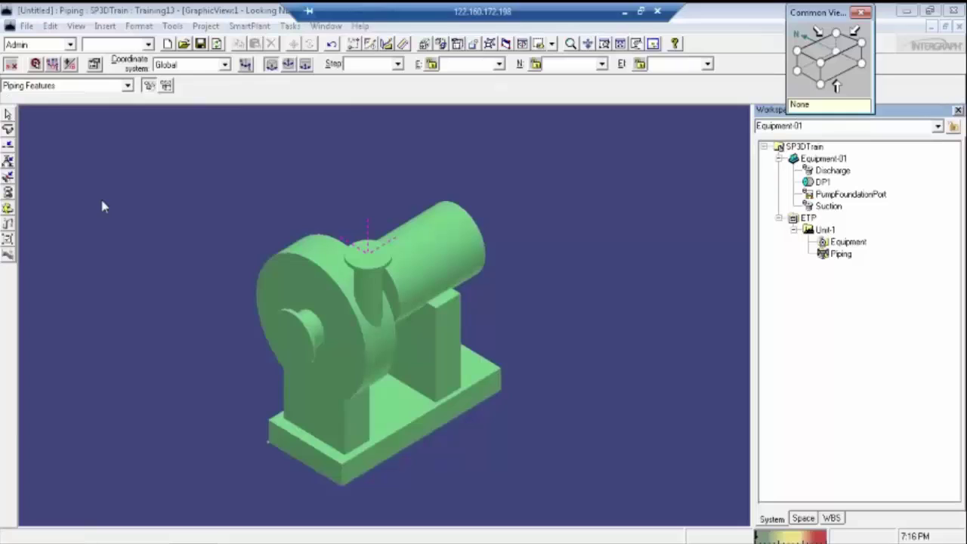
left_click(9, 143)
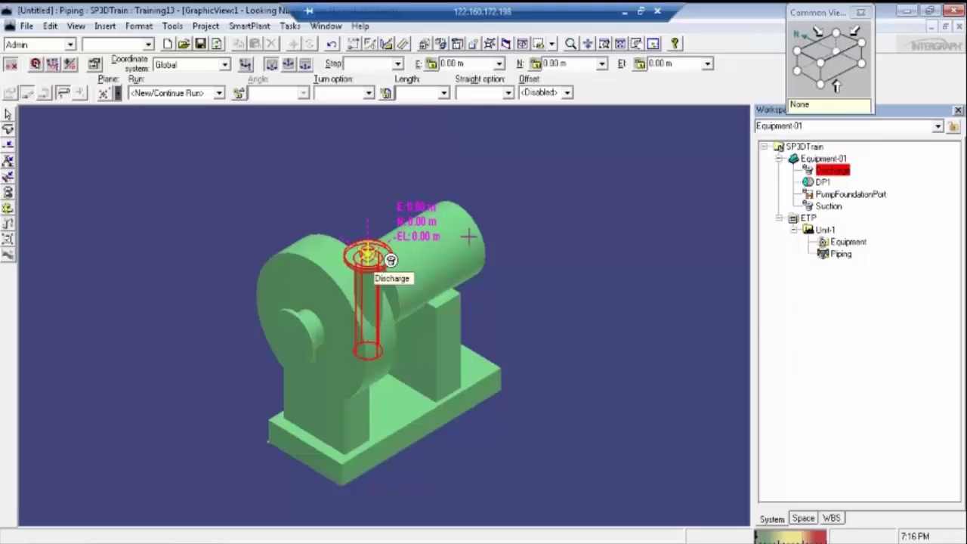
left_click(766, 163)
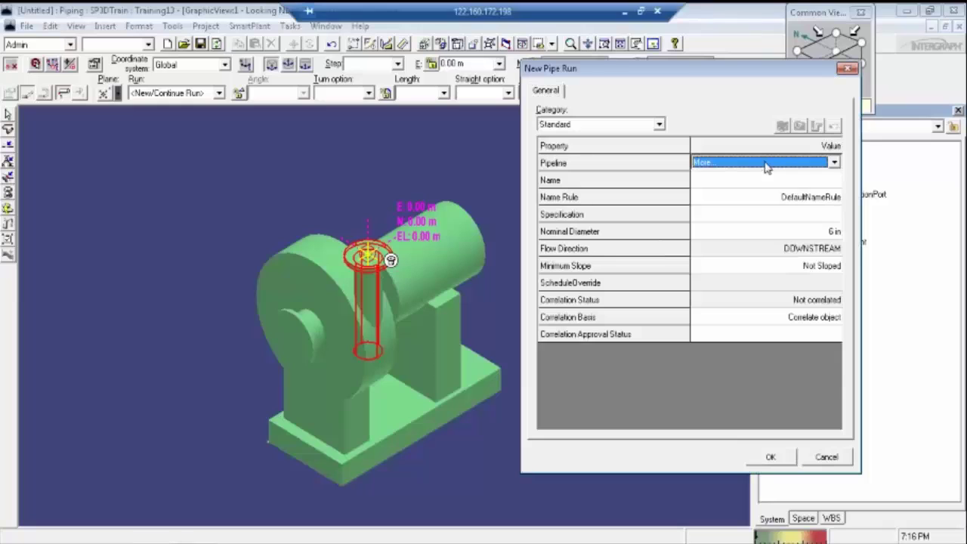
left_click(824, 457)
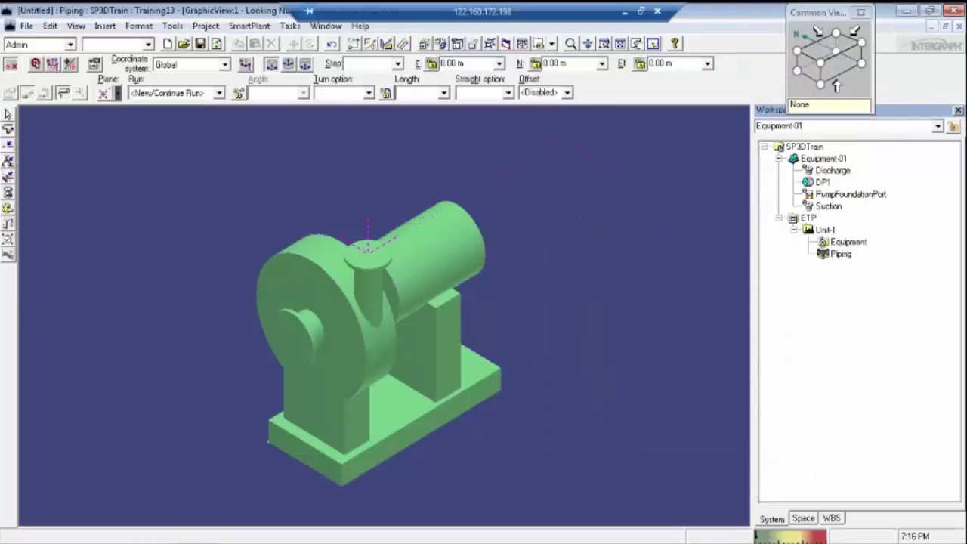
Return to the Select command and set its object filter to All.
left_click(9, 114)
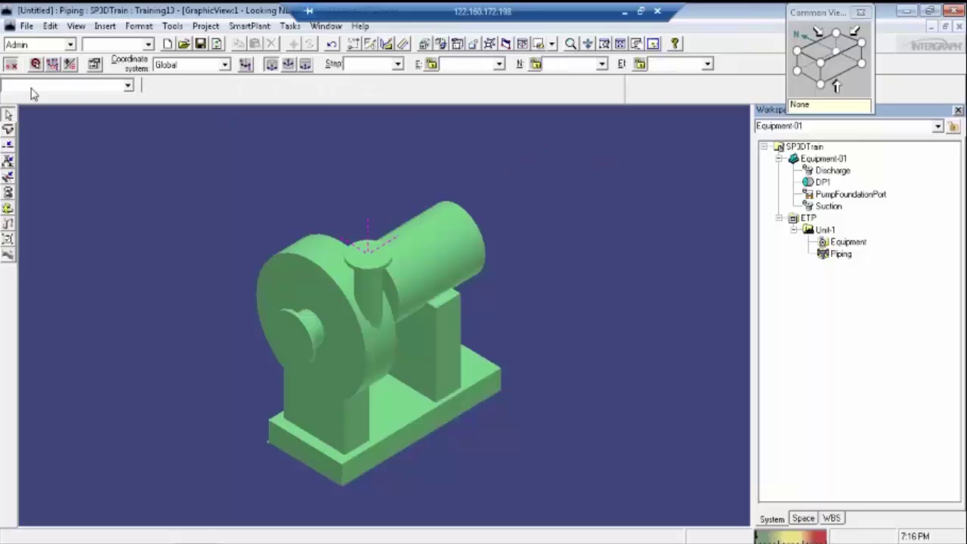
left_click(87, 86)
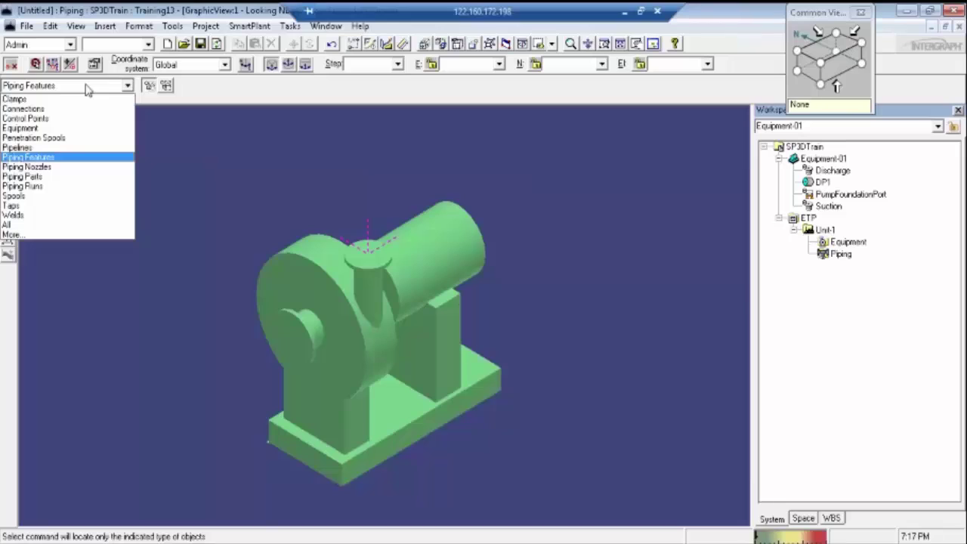
key("a")
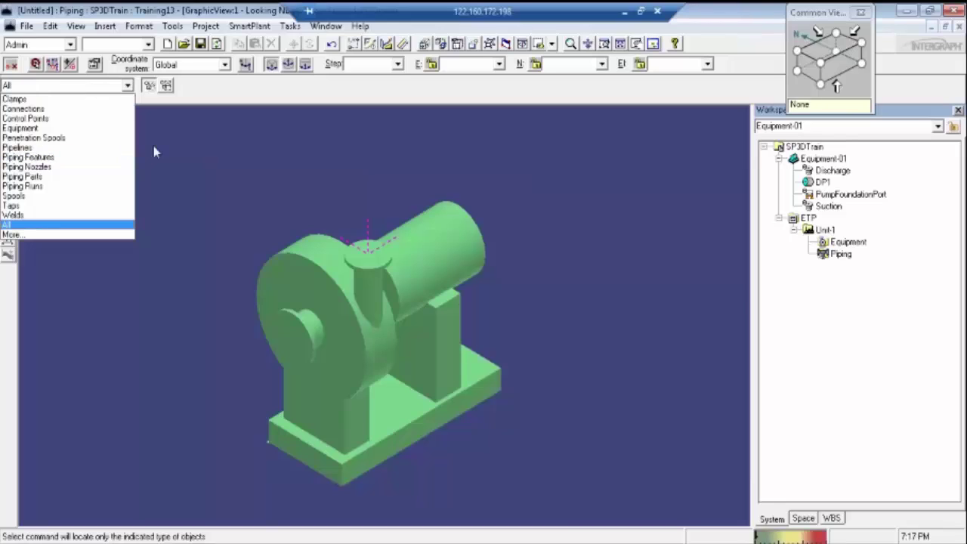
Create a new pipeline named Pump Line-1 under Unit-1's Piping system.
left_click(232, 162)
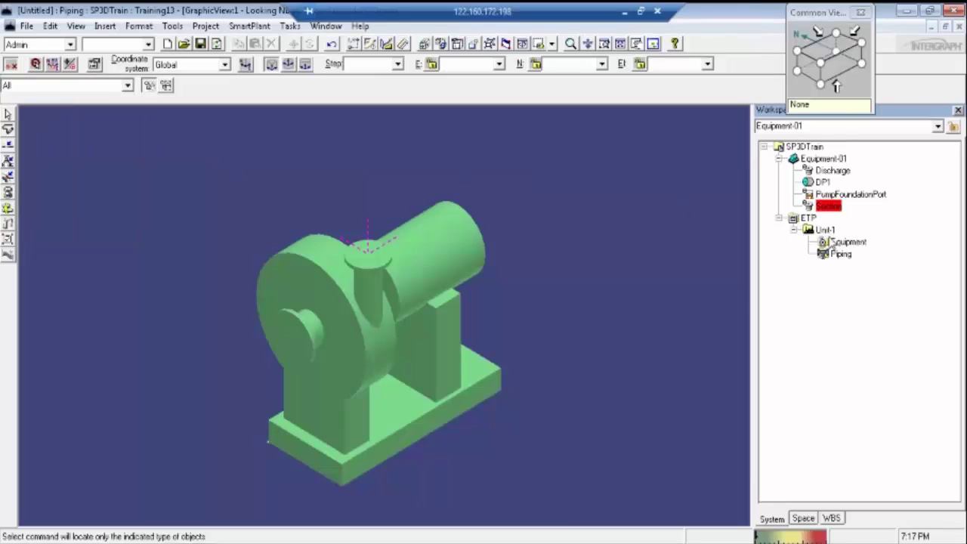
right_click(841, 255)
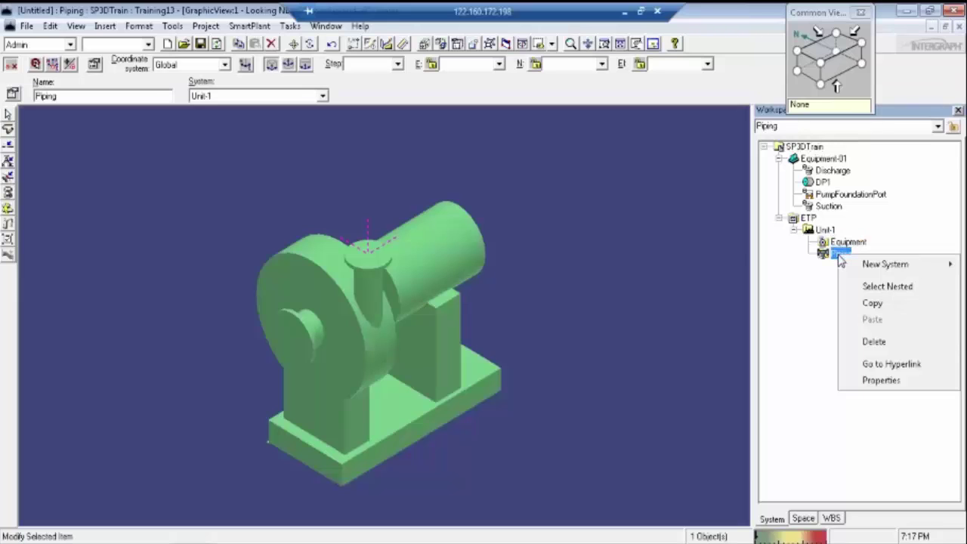
mouse_move(871, 267)
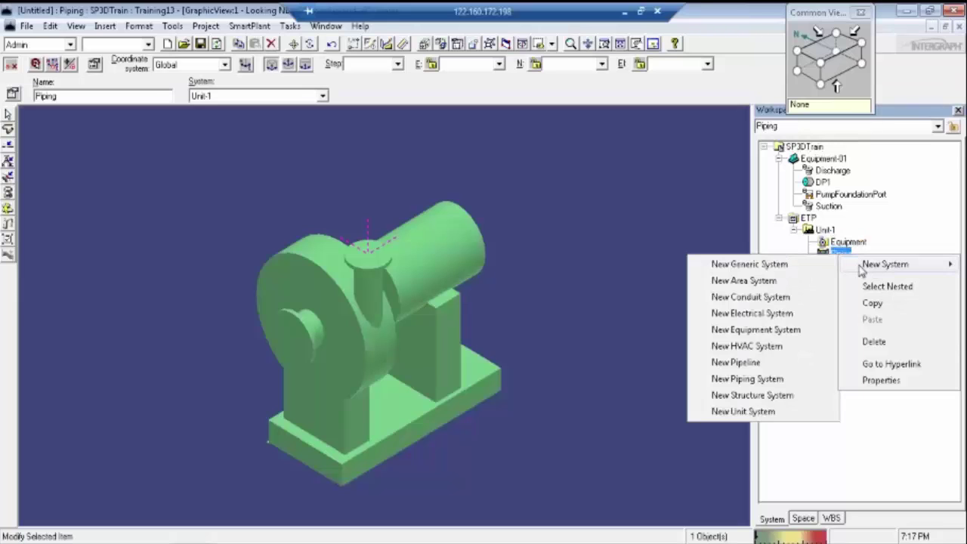
left_click(778, 363)
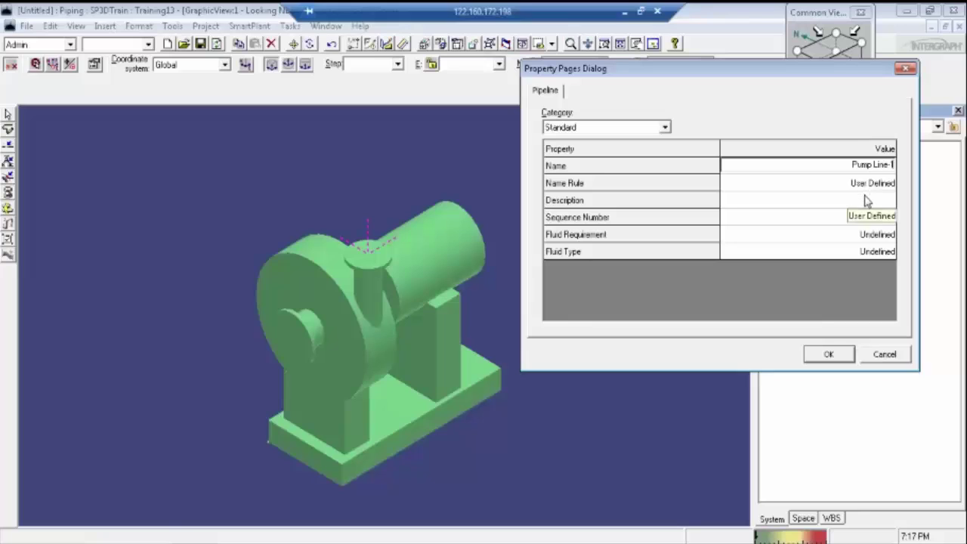
Set the new pipeline's Fluid Requirement to Gas, accept its properties and expand the Piping system in the workspace tree.
left_click(866, 235)
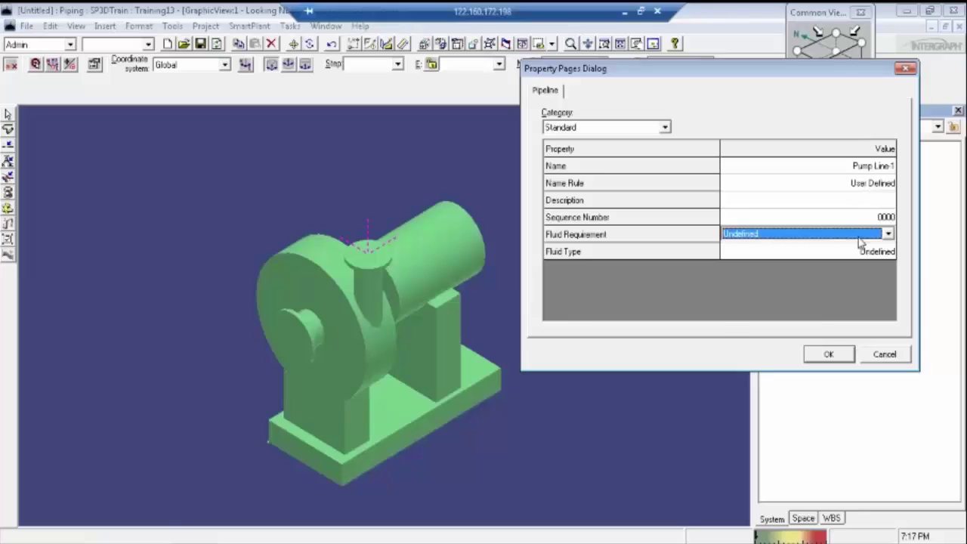
left_click(861, 237)
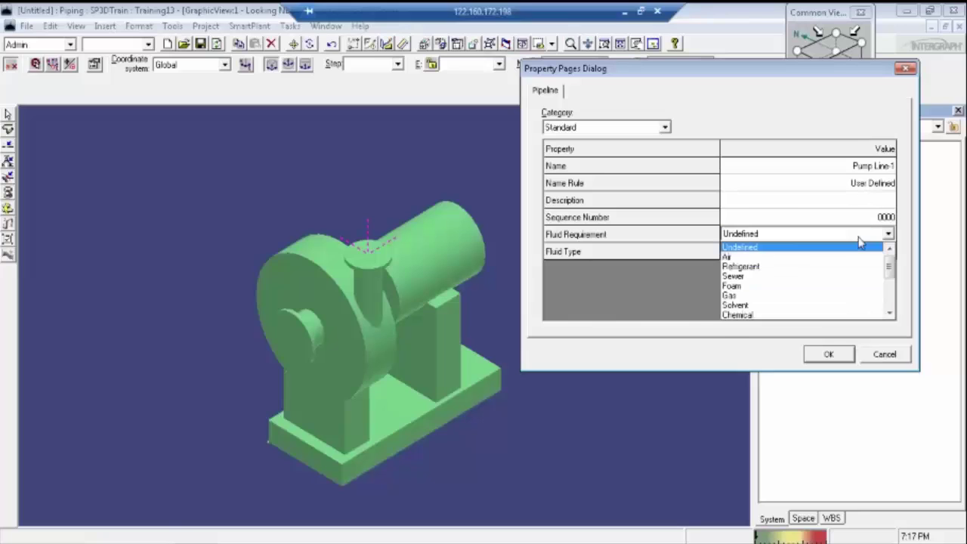
left_click(775, 296)
left_click(826, 353)
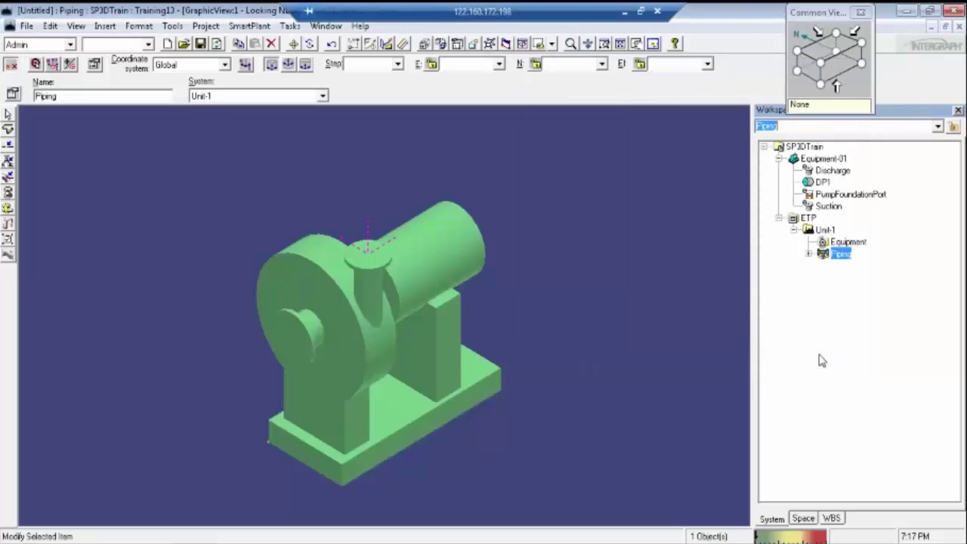
left_click(809, 254)
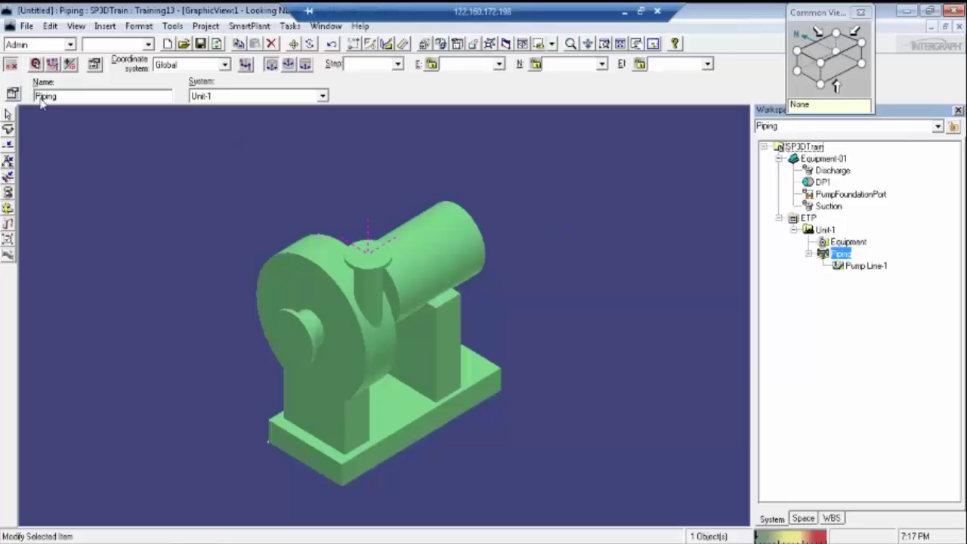
key("Escape")
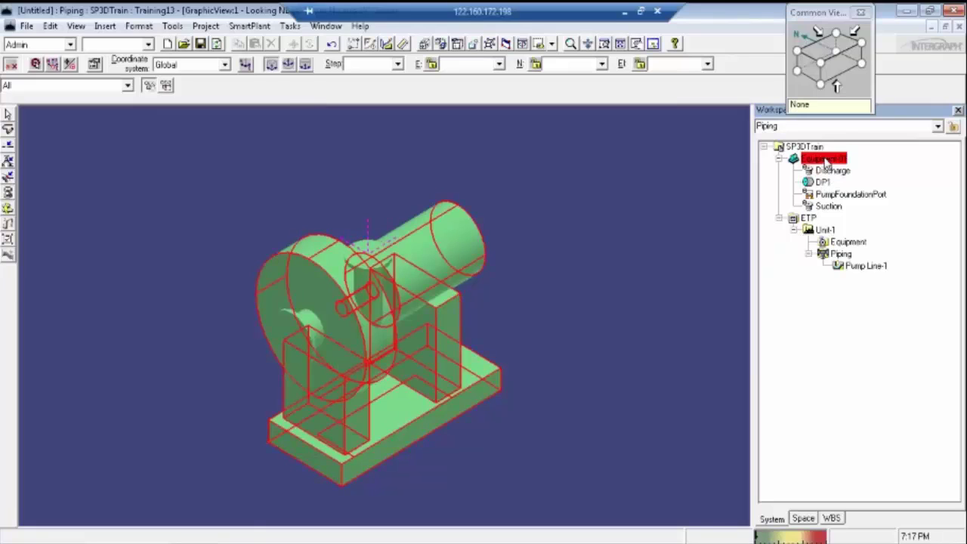
Reassign Equipment-01 to the Equipment system under ETP, Unit-1, and clear the selection.
left_click(825, 159)
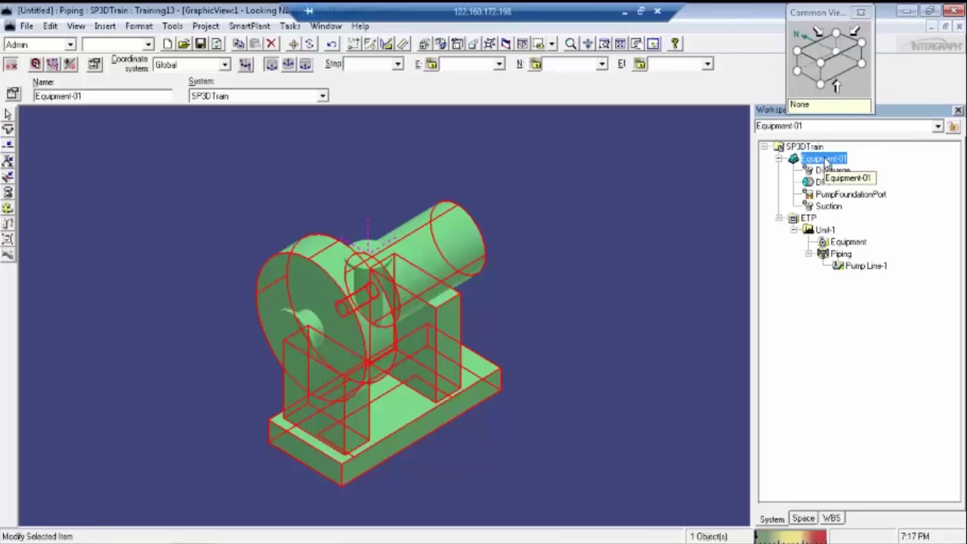
left_click(264, 102)
left_click(310, 102)
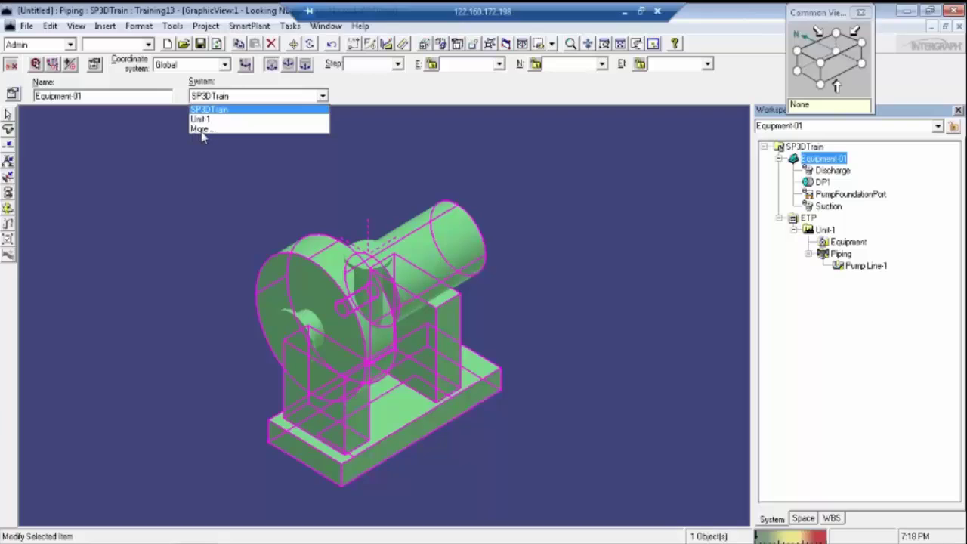
left_click(203, 130)
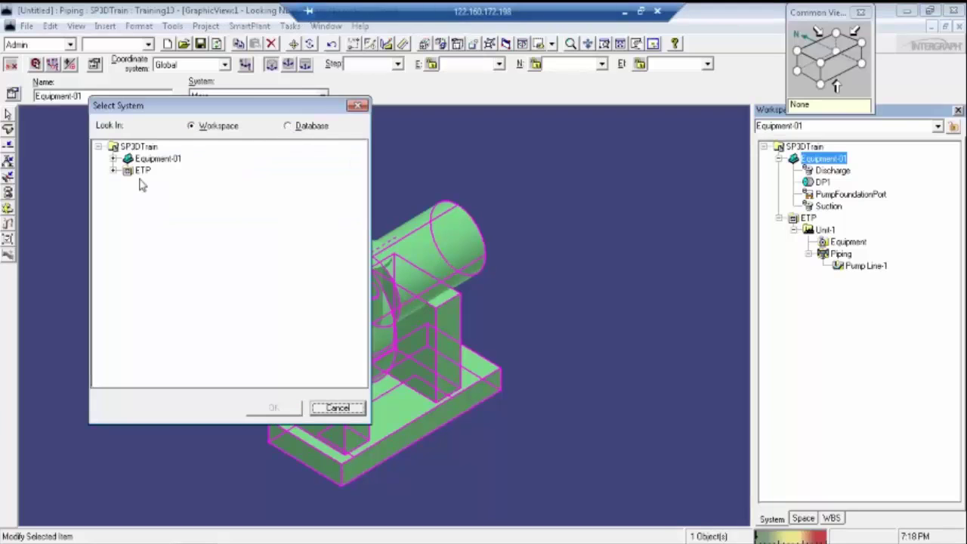
left_click(114, 170)
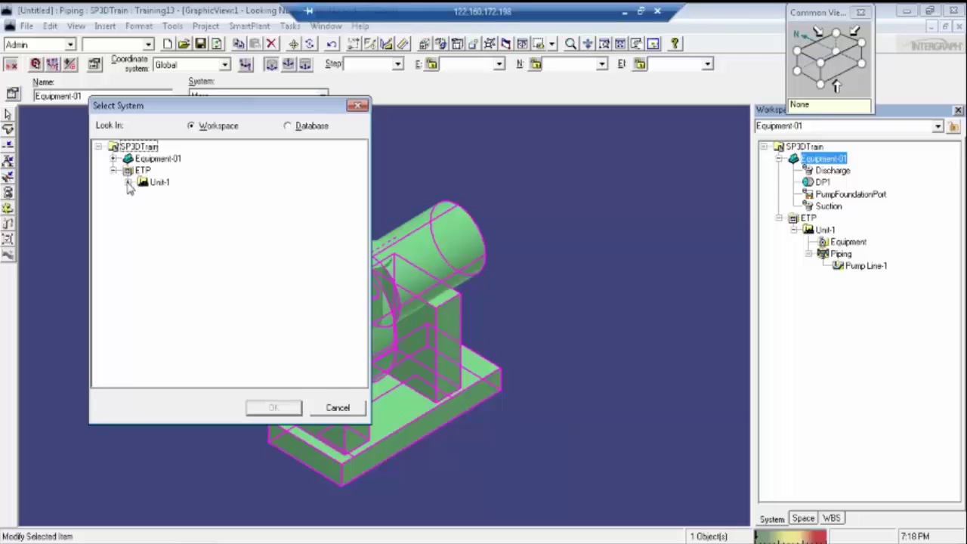
left_click(129, 182)
left_click(176, 195)
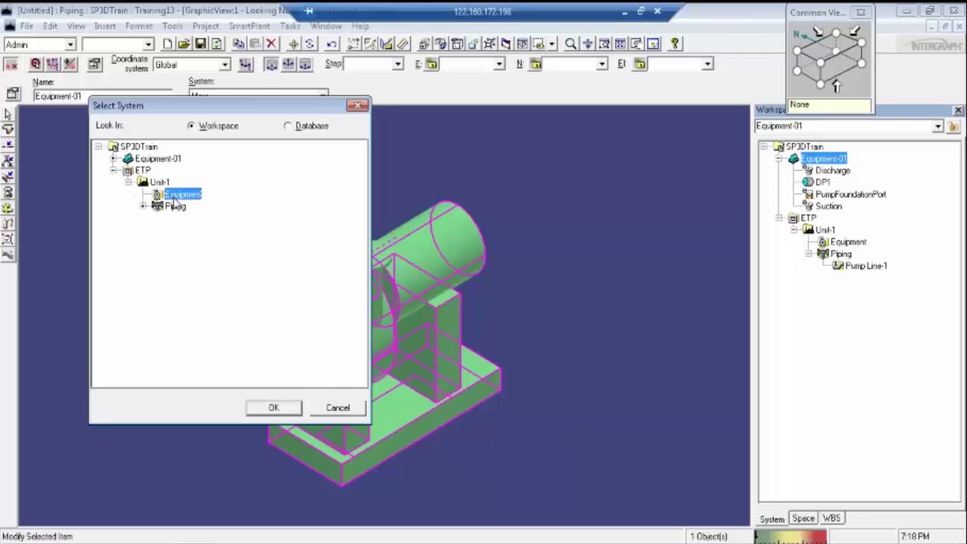
left_click(272, 408)
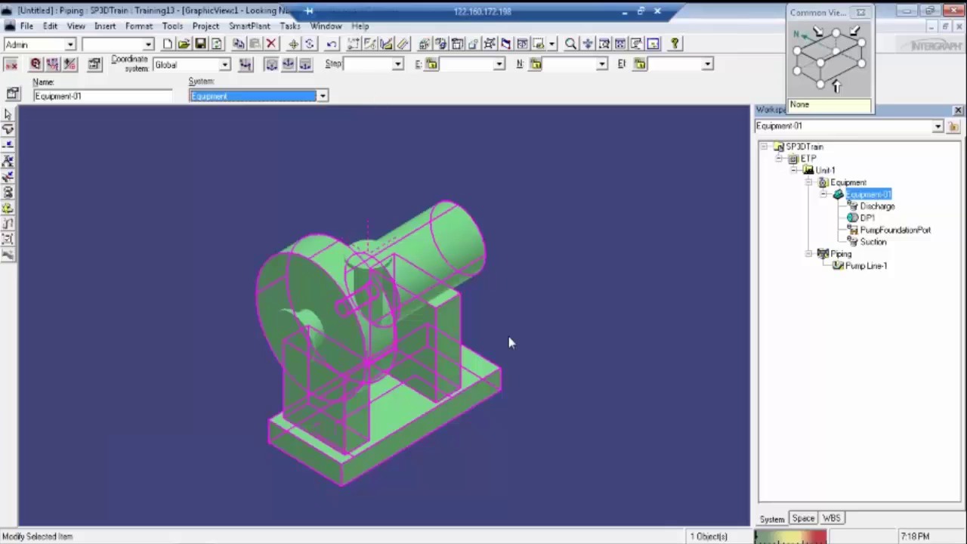
left_click(500, 234)
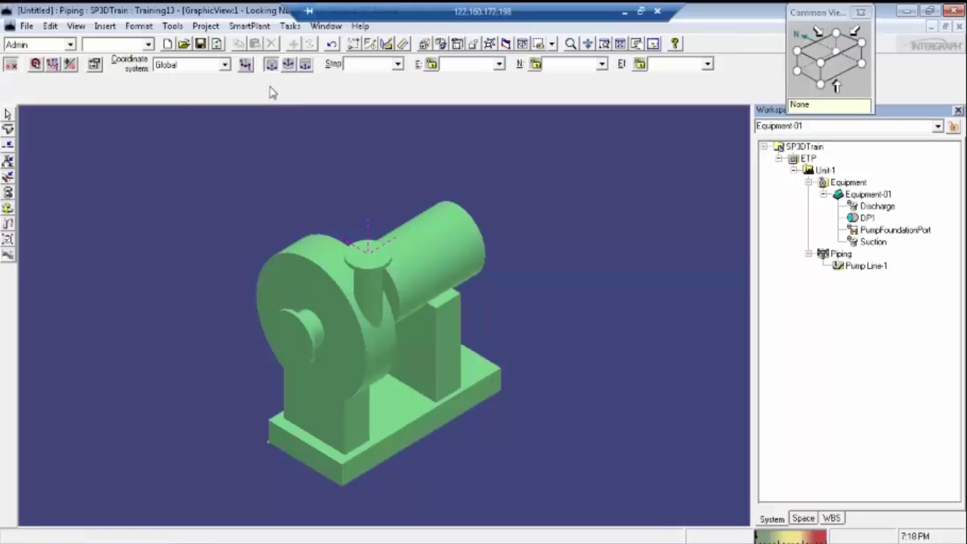
key("F5")
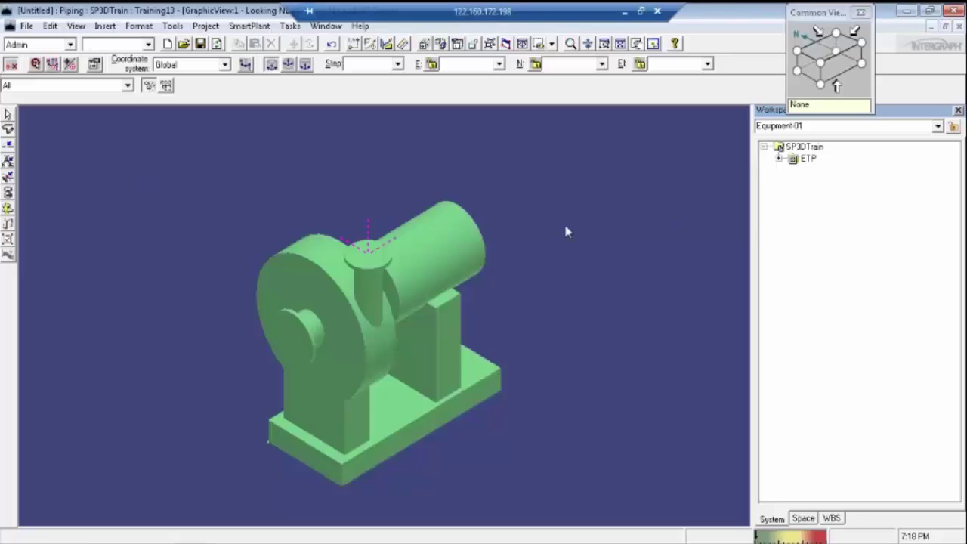
Start a new pipe run at the pump's Discharge nozzle and assign it to the pipeline Pump Line-1 under Unit-1's Piping system.
left_click(410, 297)
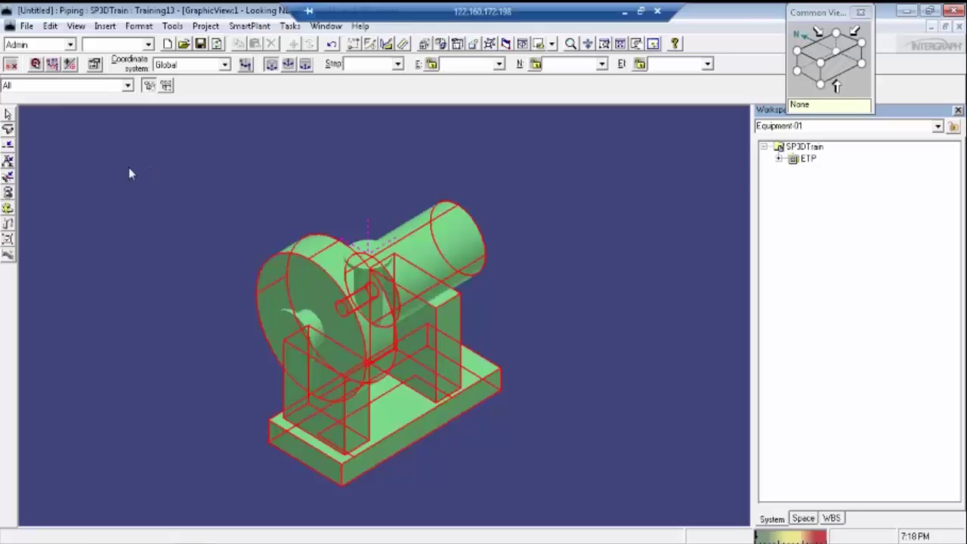
left_click(7, 130)
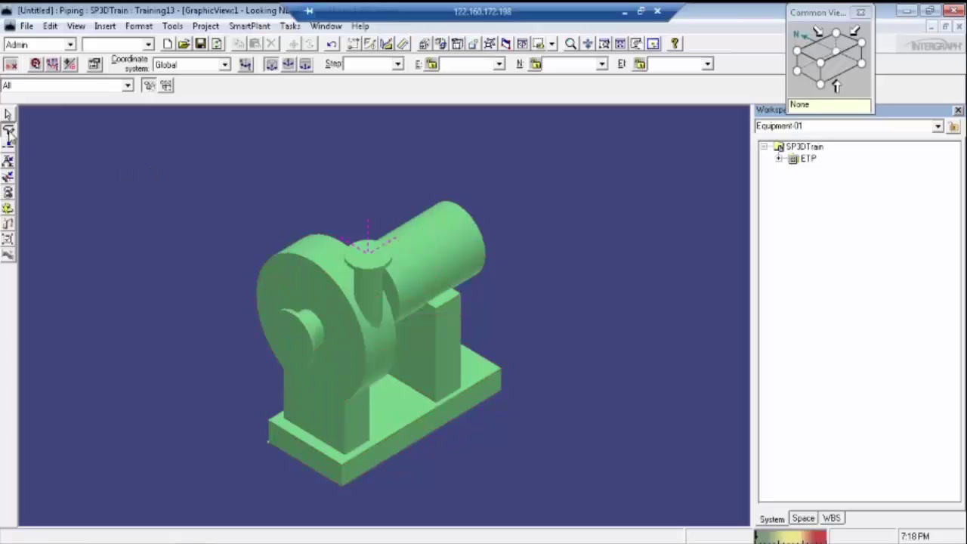
left_click(368, 254)
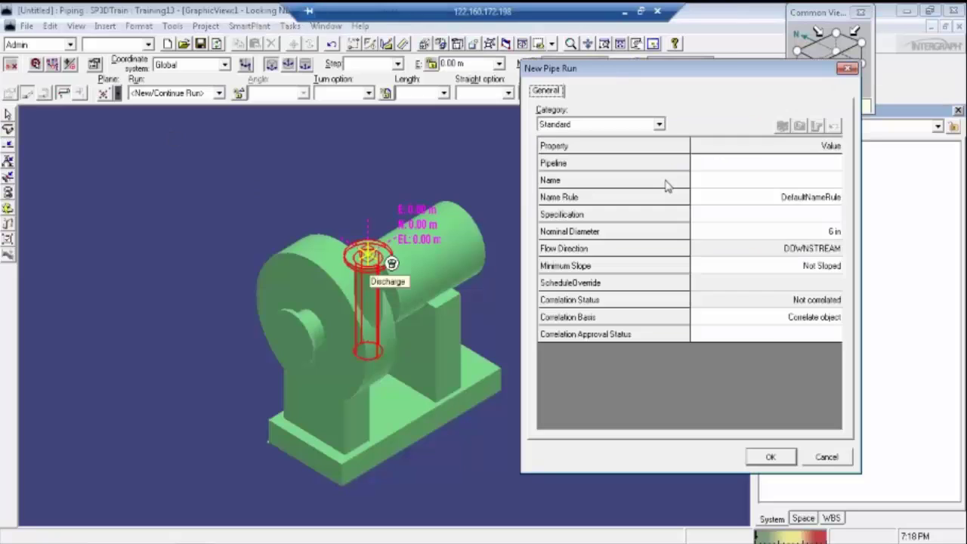
left_click(777, 165)
left_click(777, 165)
left_click(742, 179)
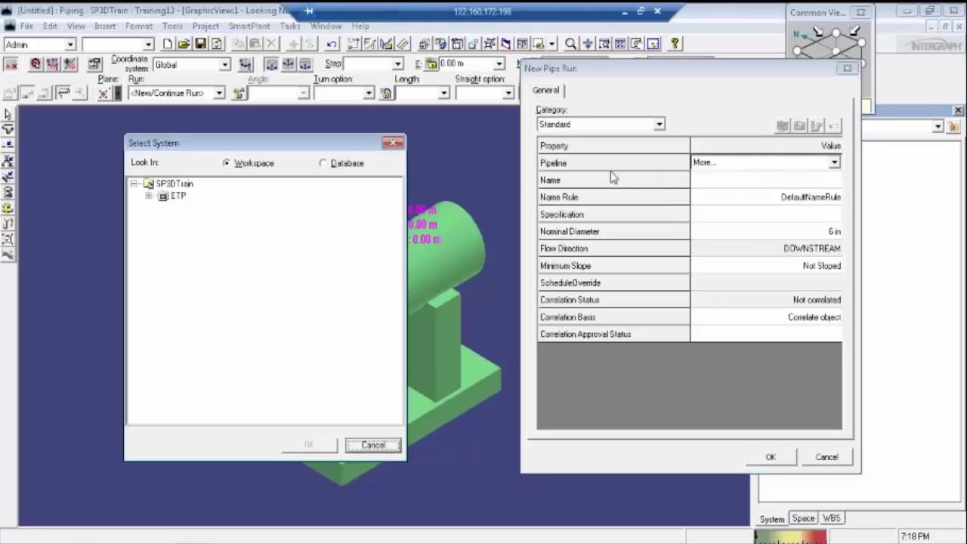
left_click(164, 207)
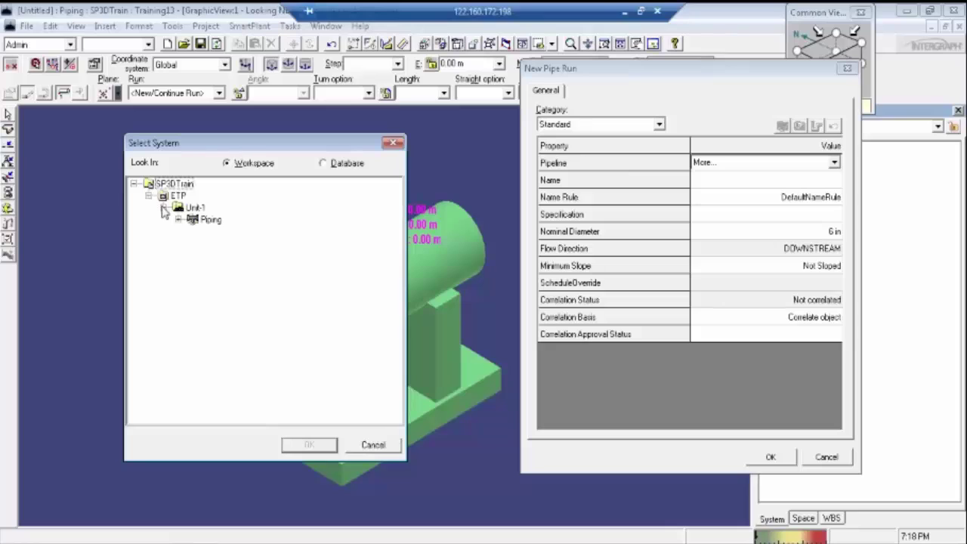
left_click(178, 219)
left_click(243, 231)
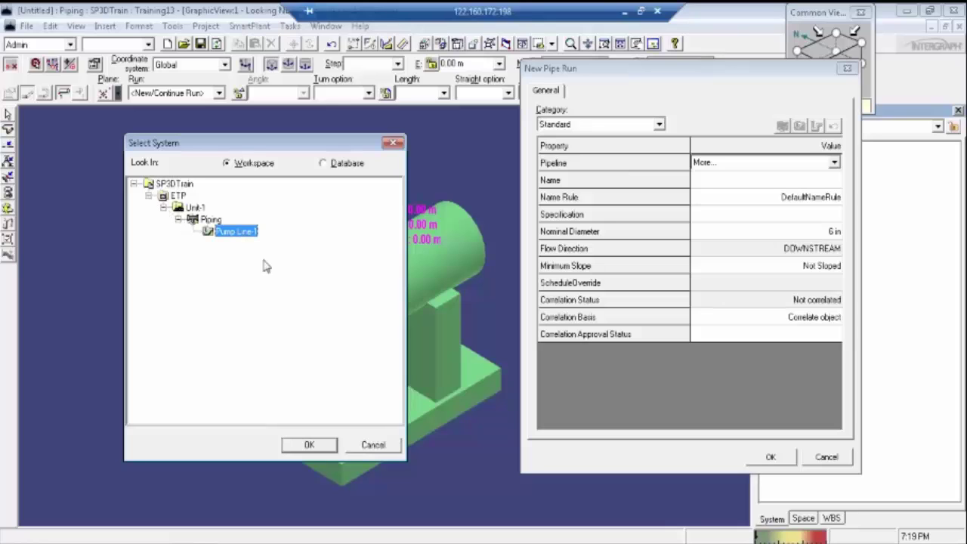
left_click(309, 444)
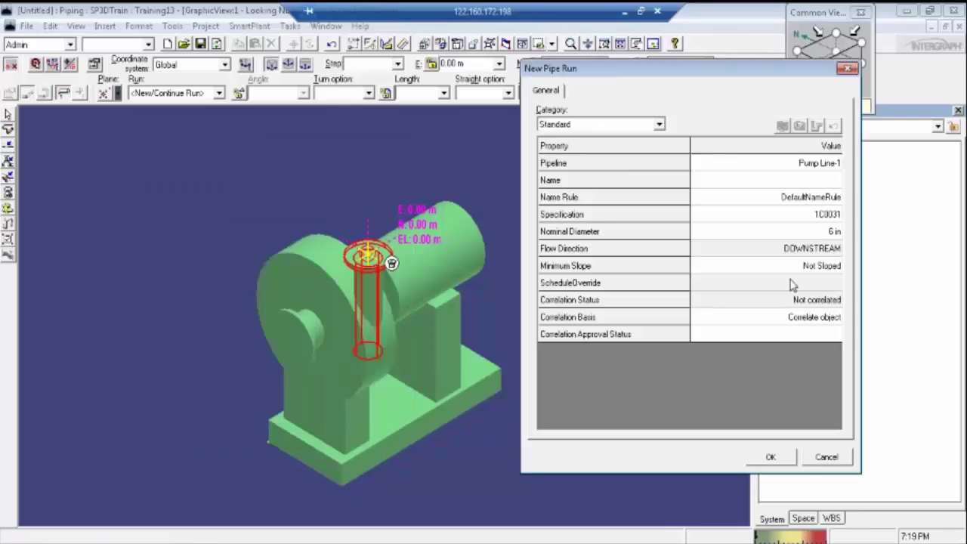
Name the new discharge pipe run Pump-4".
left_click(797, 181)
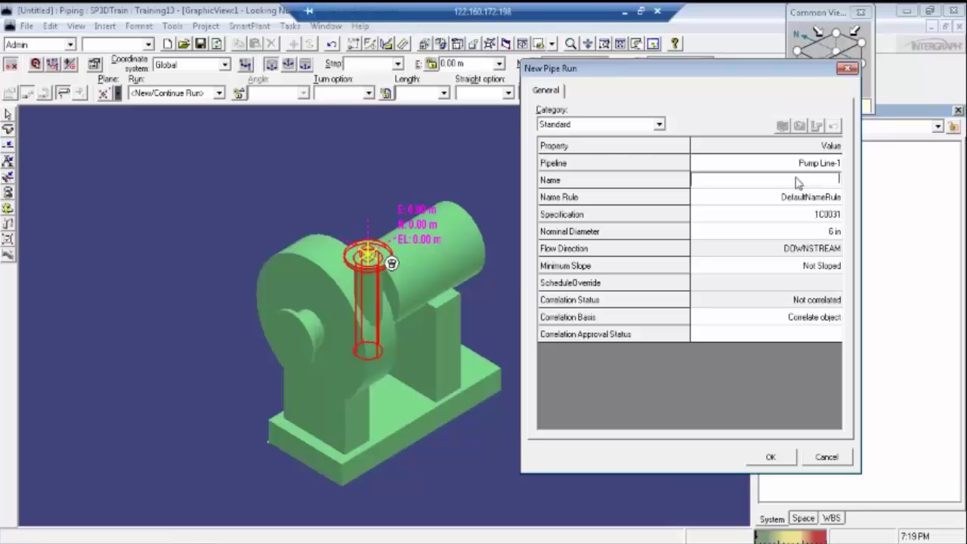
type("Pump -41")
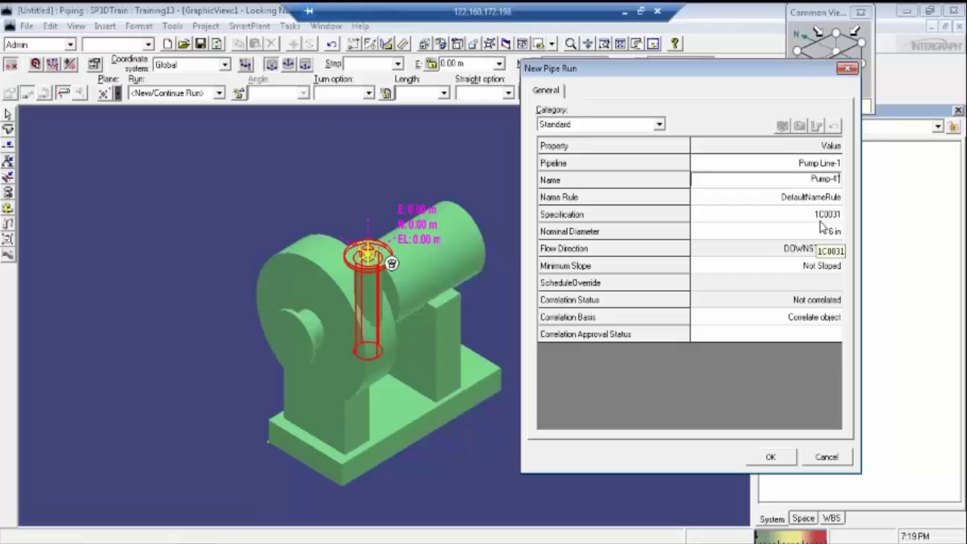
left_click(822, 230)
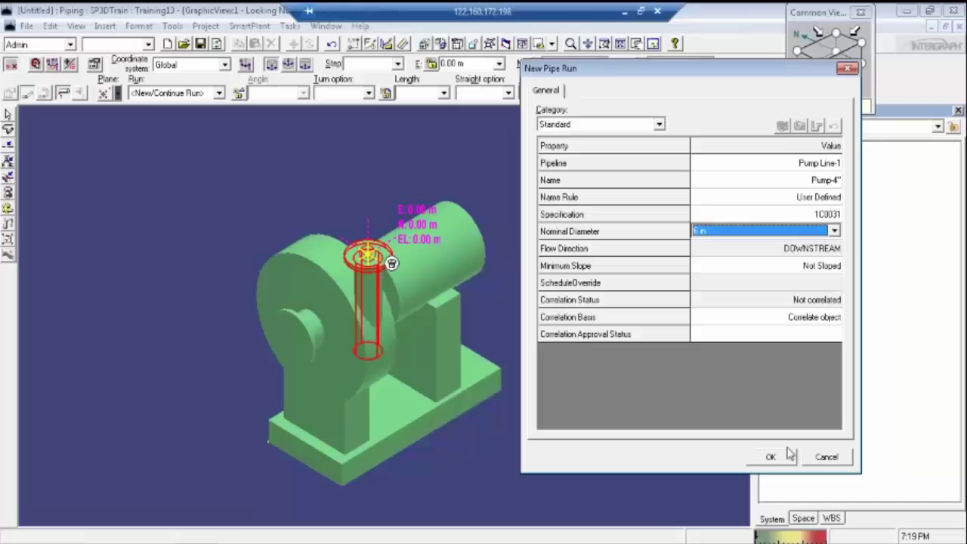
Set the discharge run's Design Maximum Temperature to 300 K and Design Maximum Pressure to 0 Pa, and accept the run properties.
left_click(602, 126)
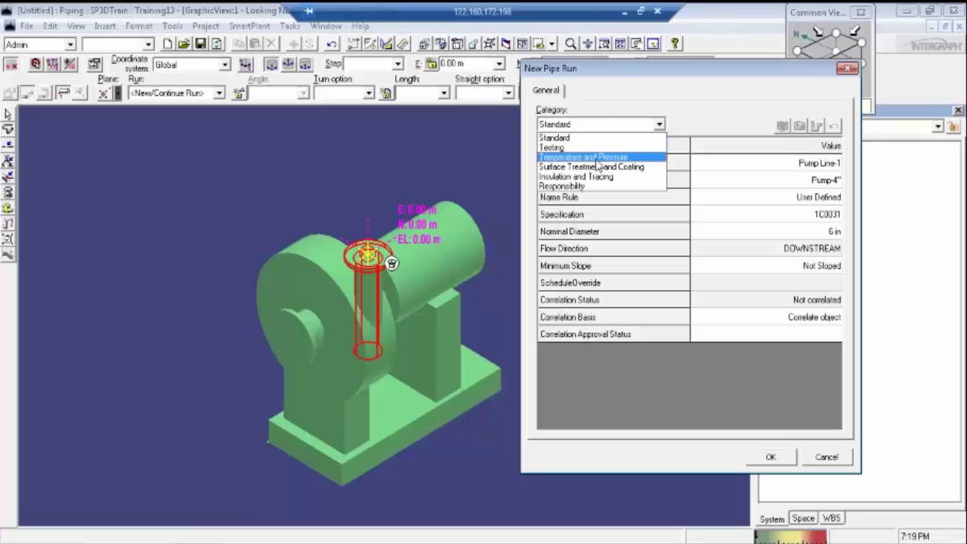
left_click(601, 158)
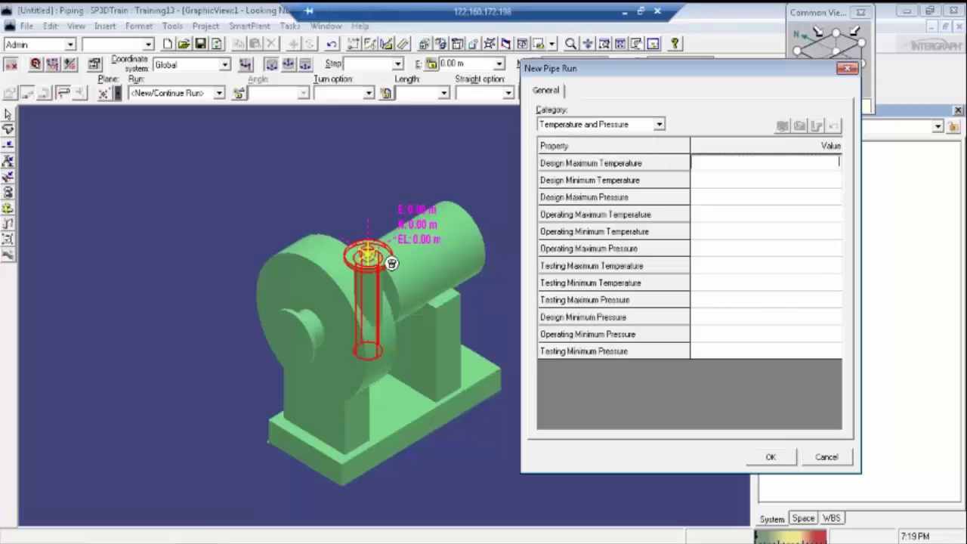
type("300")
key("Tab")
key("Tab")
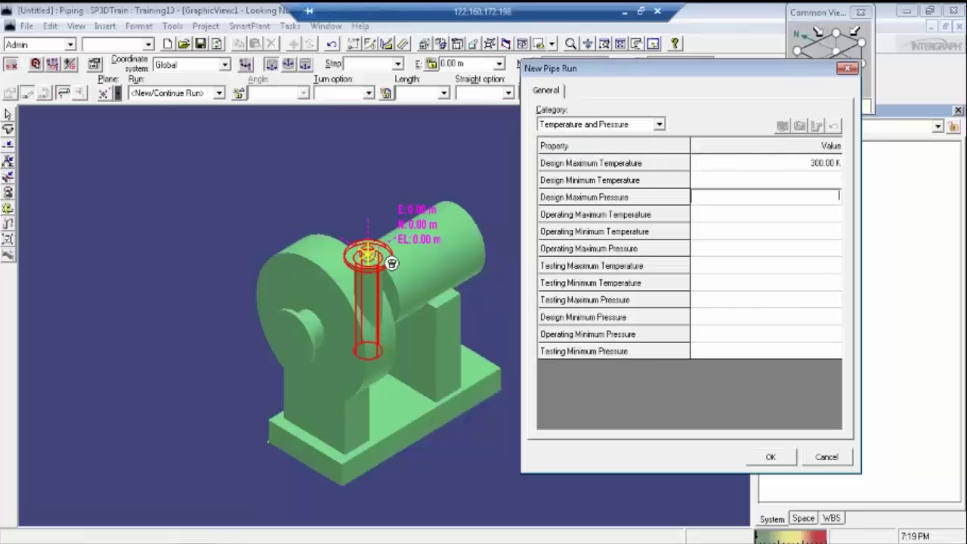
type("0")
key("Tab")
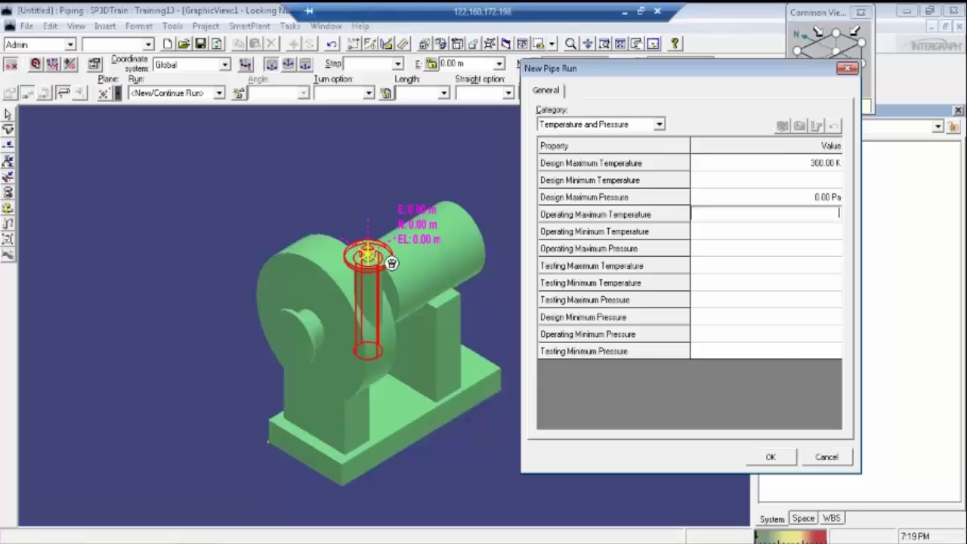
left_click(771, 457)
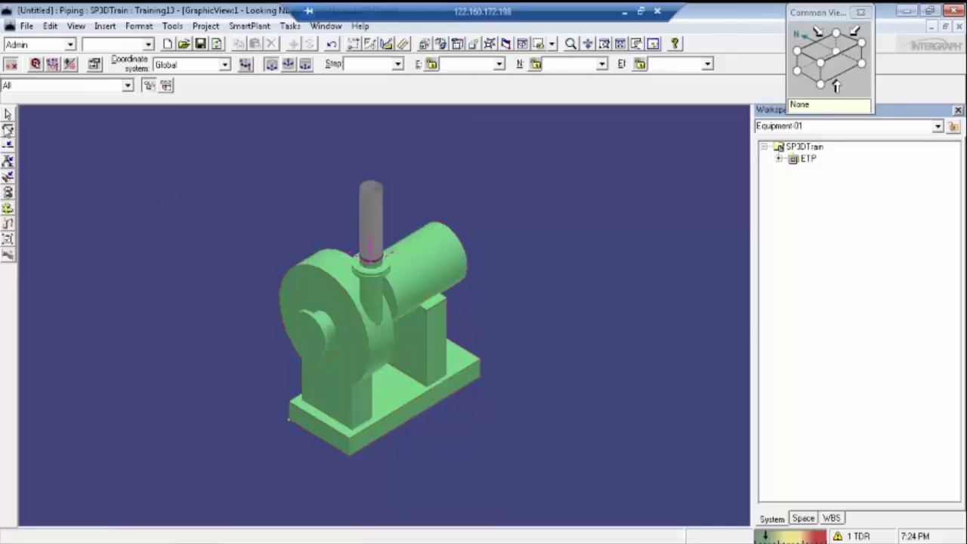
Start another pipe run at the pump's Suction nozzle, name it 123, and decline to continue without temperature and pressure data.
left_click(8, 129)
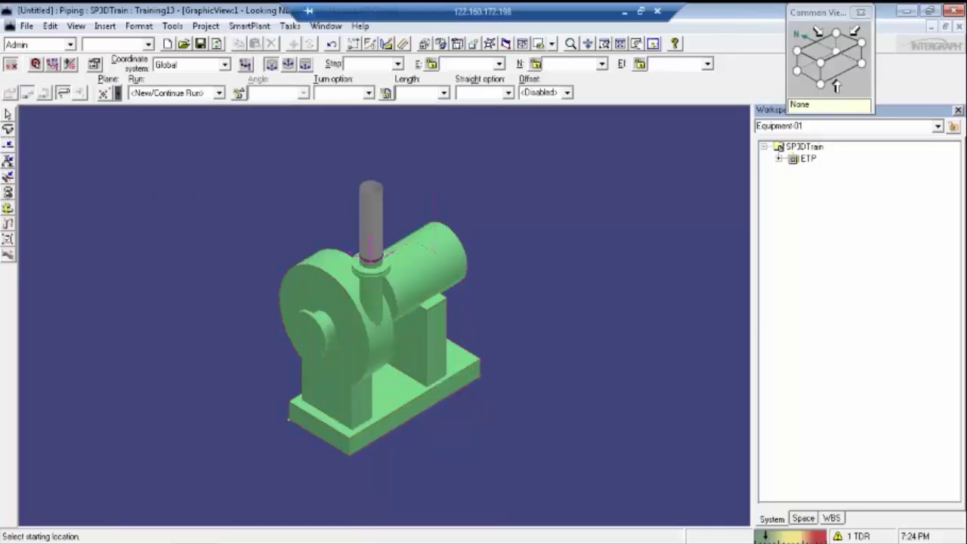
left_click(334, 342)
left_click(822, 182)
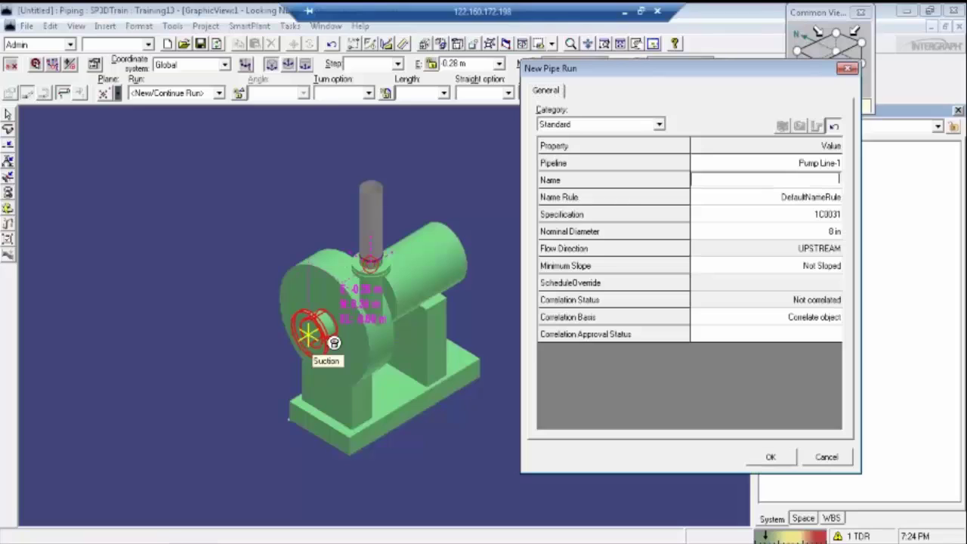
type("123")
left_click(771, 456)
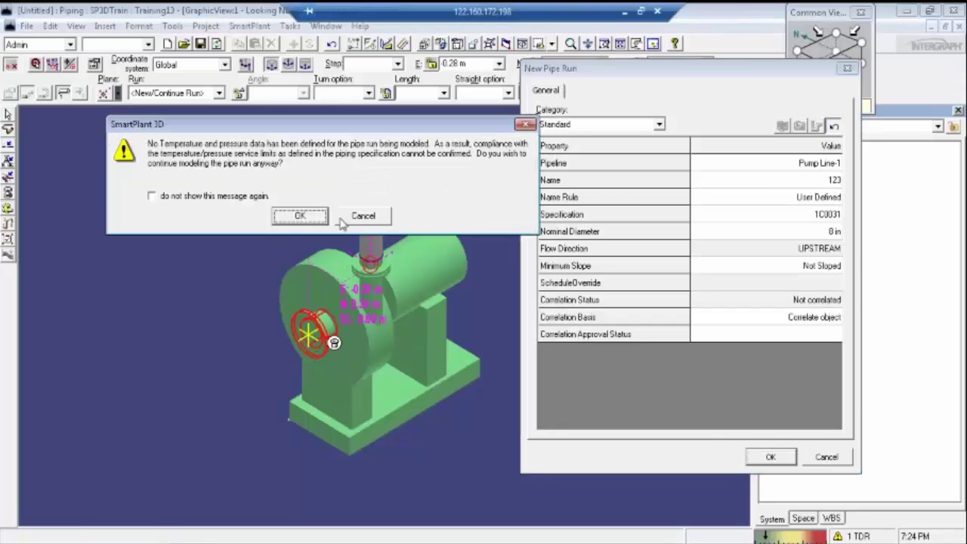
left_click(363, 215)
Set the suction run's Design Maximum Temperature to 300 K and Design Maximum Pressure to 0 Pa.
left_click(592, 125)
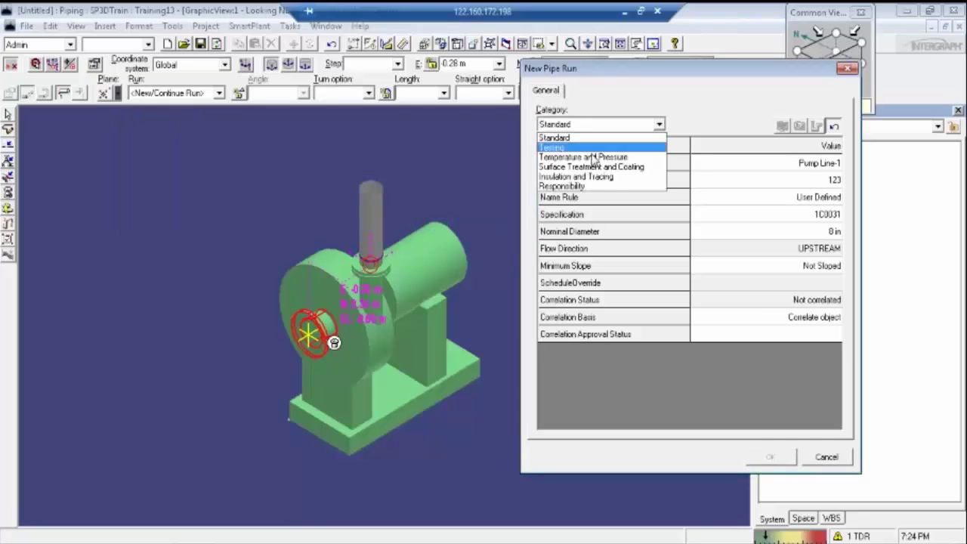
left_click(594, 156)
left_click(838, 162)
type("300")
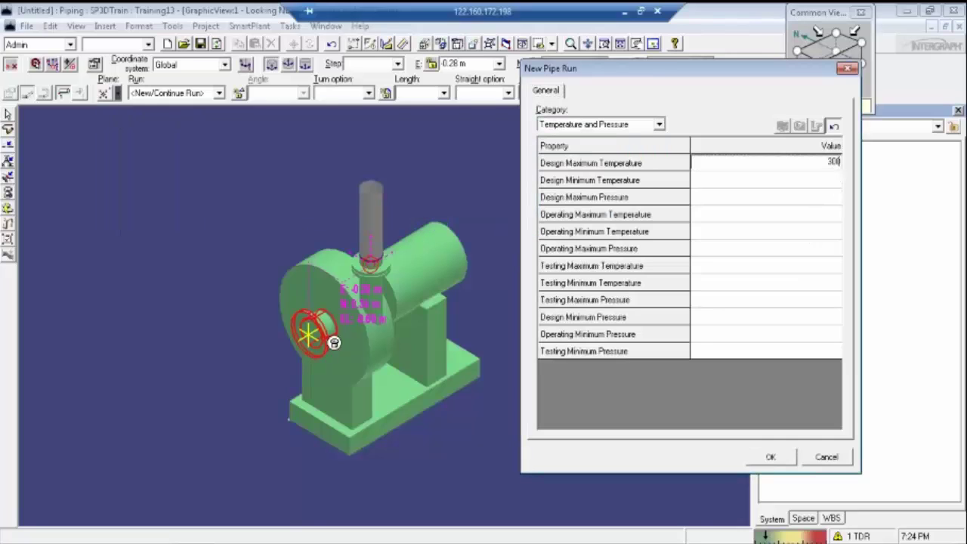
key("Return")
left_click(752, 193)
type("0")
key("Return")
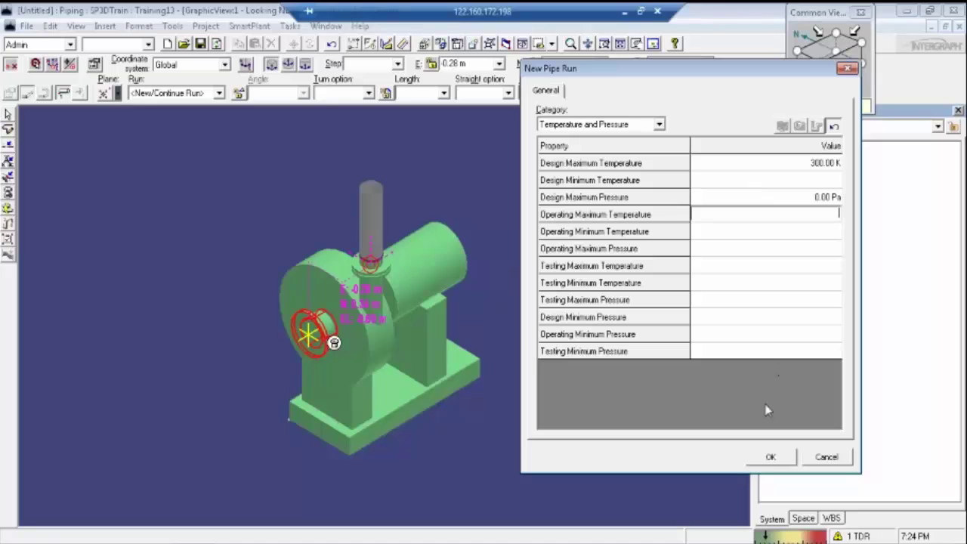
Accept the suction run's properties, route a straight pipe outward from the Suction nozzle and end the routing.
left_click(771, 456)
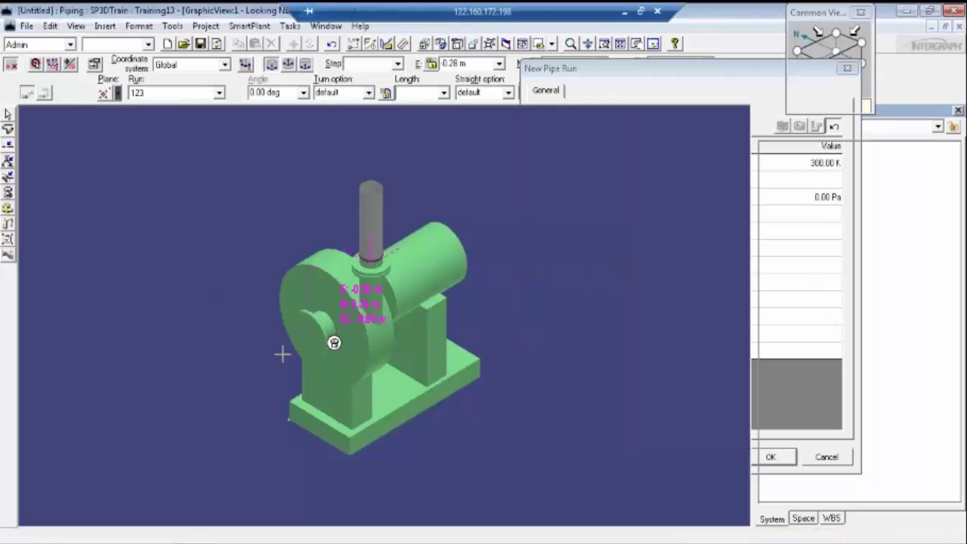
left_click(96, 185)
key("Escape")
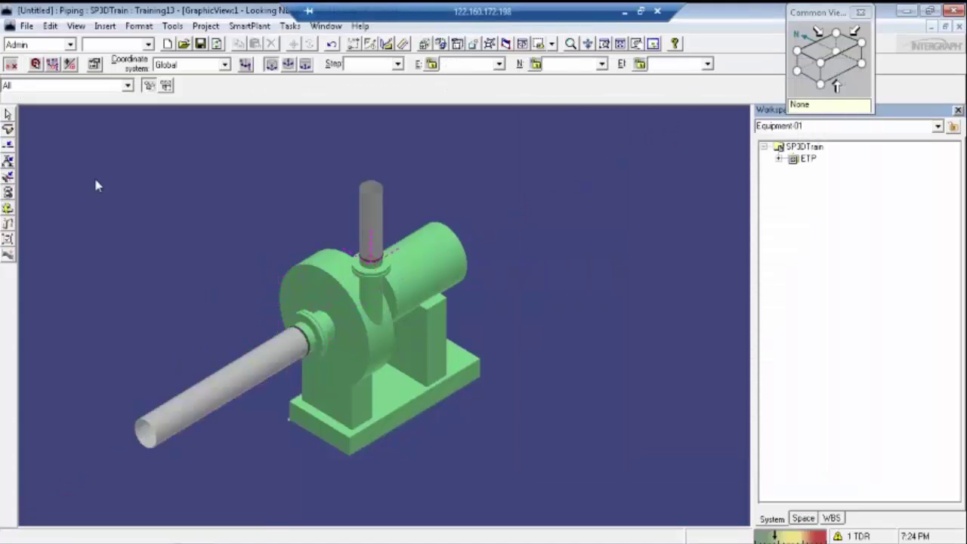